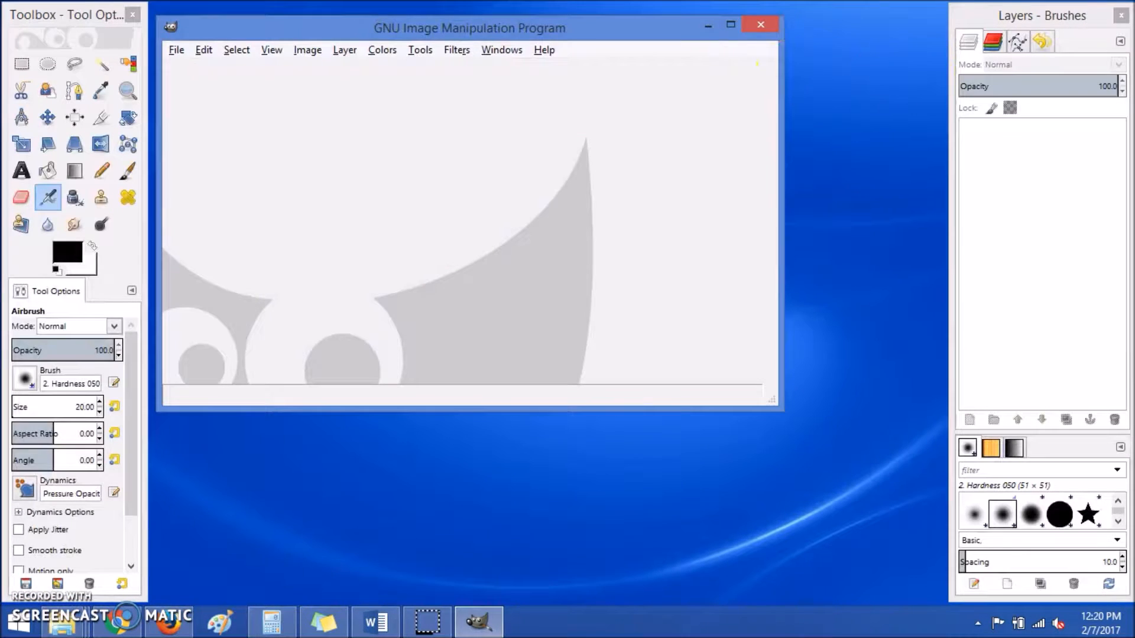
{"action": "left_click", "coordinate": [76, 13]}
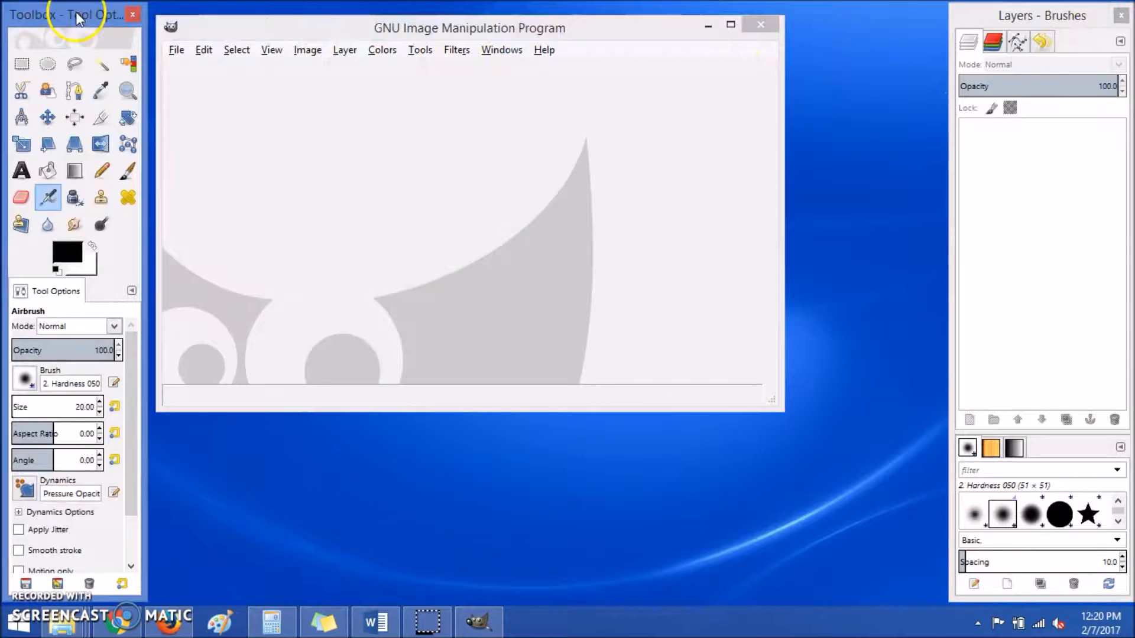
{"action": "left_click", "coordinate": [490, 51]}
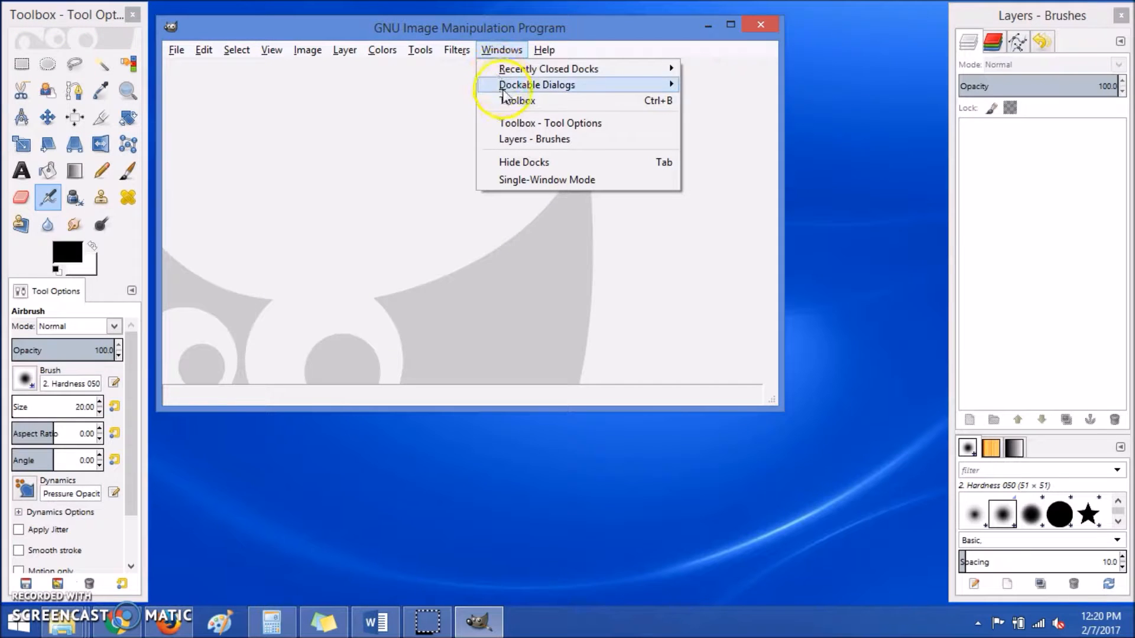
{"action": "mouse_move", "coordinate": [520, 85]}
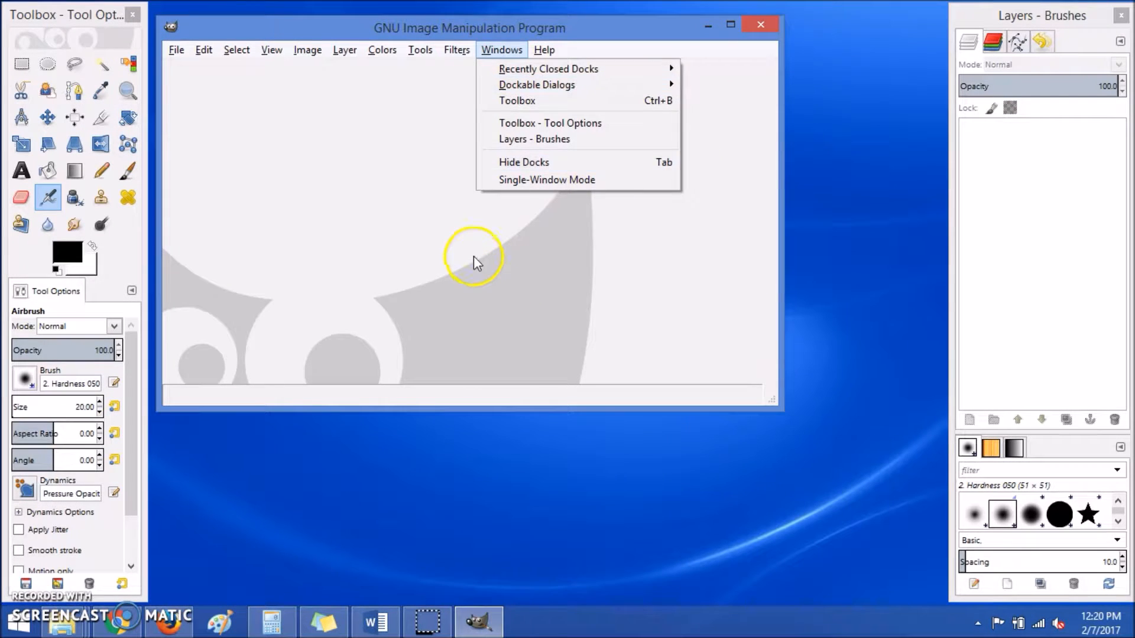
{"action": "left_click", "coordinate": [473, 257]}
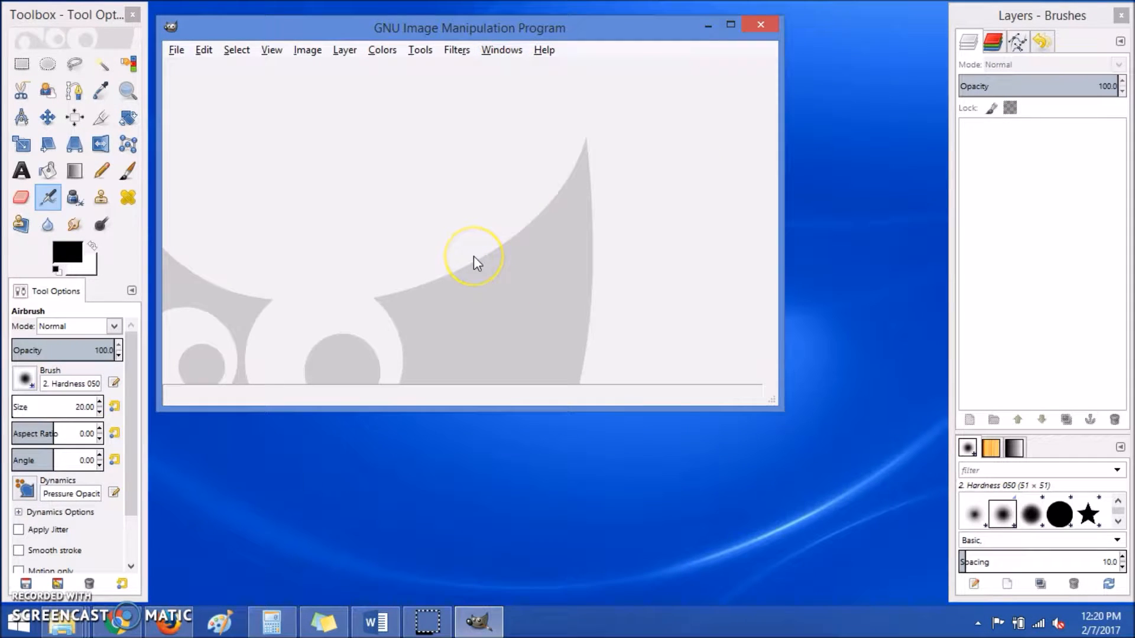
- Open layer001.png through layer012.png from the portal animation folder on the C: drive as layers of one image
{"action": "left_click", "coordinate": [179, 53]}
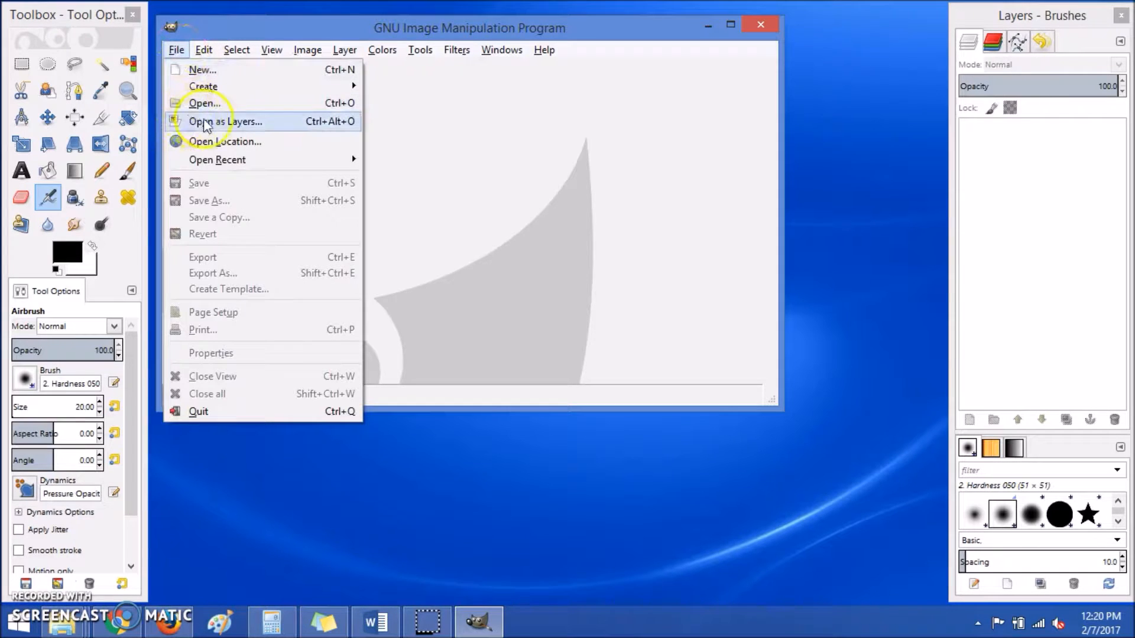
{"action": "left_click", "coordinate": [272, 123]}
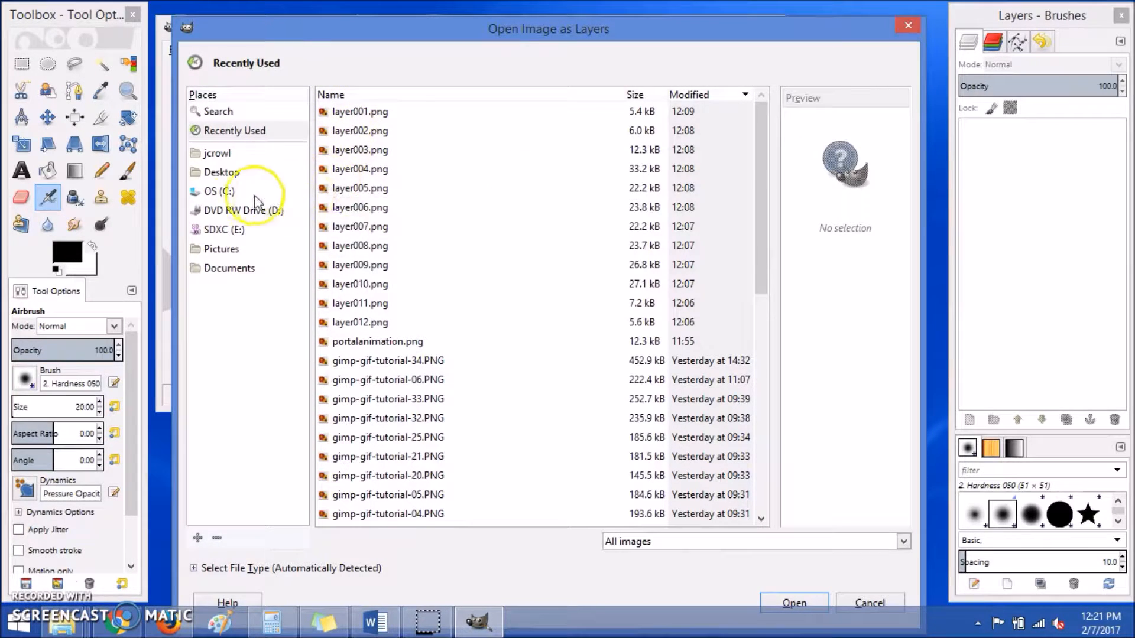
{"action": "left_click", "coordinate": [224, 193]}
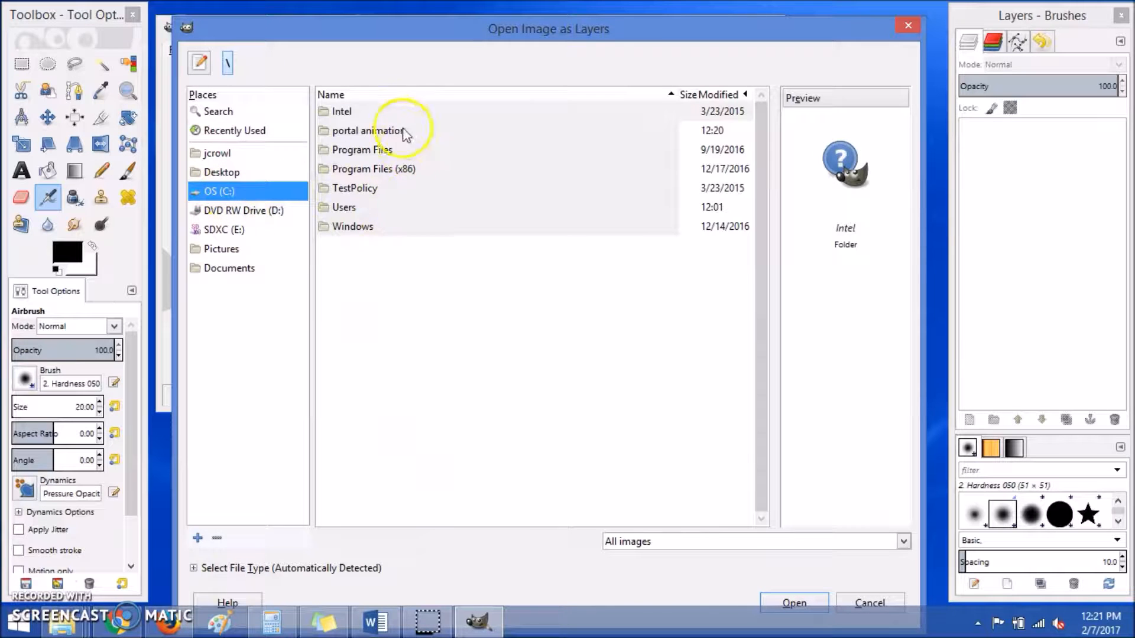
{"action": "double_click", "coordinate": [373, 131]}
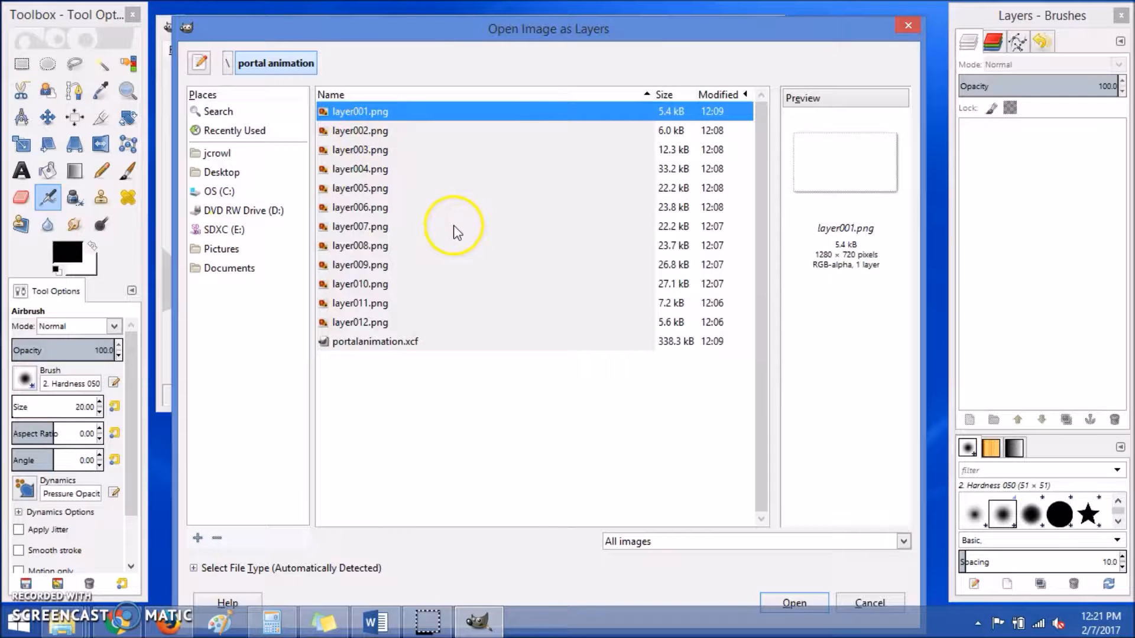
{"action": "left_click", "coordinate": [363, 325], "text": "shift"}
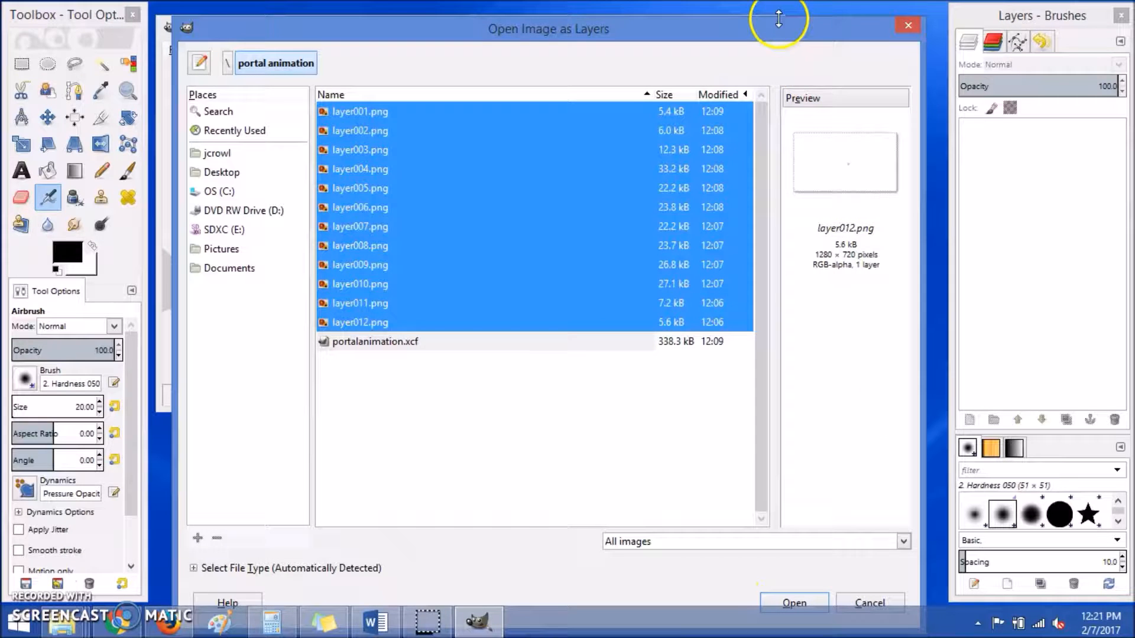
{"action": "left_click_drag", "start_coordinate": [778, 19], "coordinate": [756, 27]}
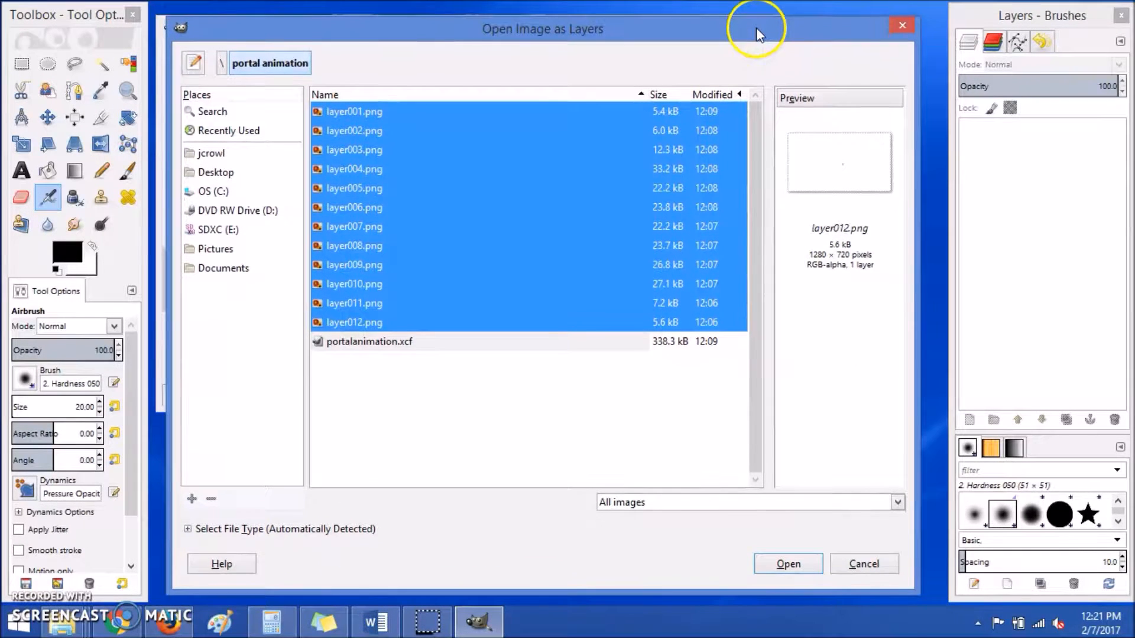
{"action": "left_click", "coordinate": [788, 563]}
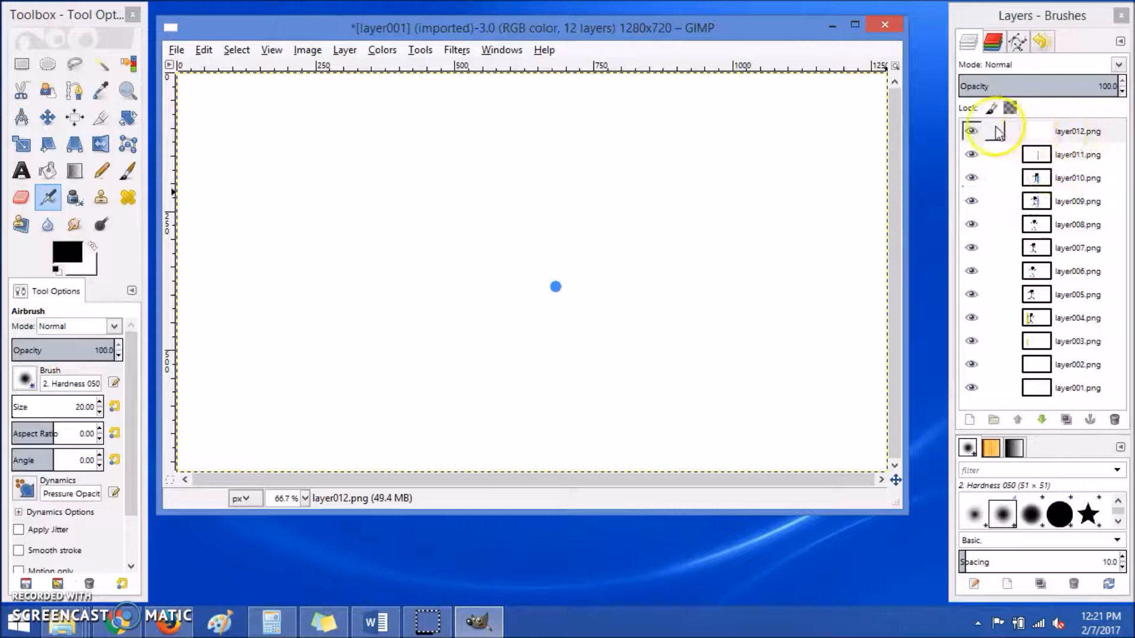
- Review the animation frames by showing only layer001.png and turning the other layers back on one by one up to layer012.png
{"action": "left_click", "coordinate": [972, 389], "text": "shift"}
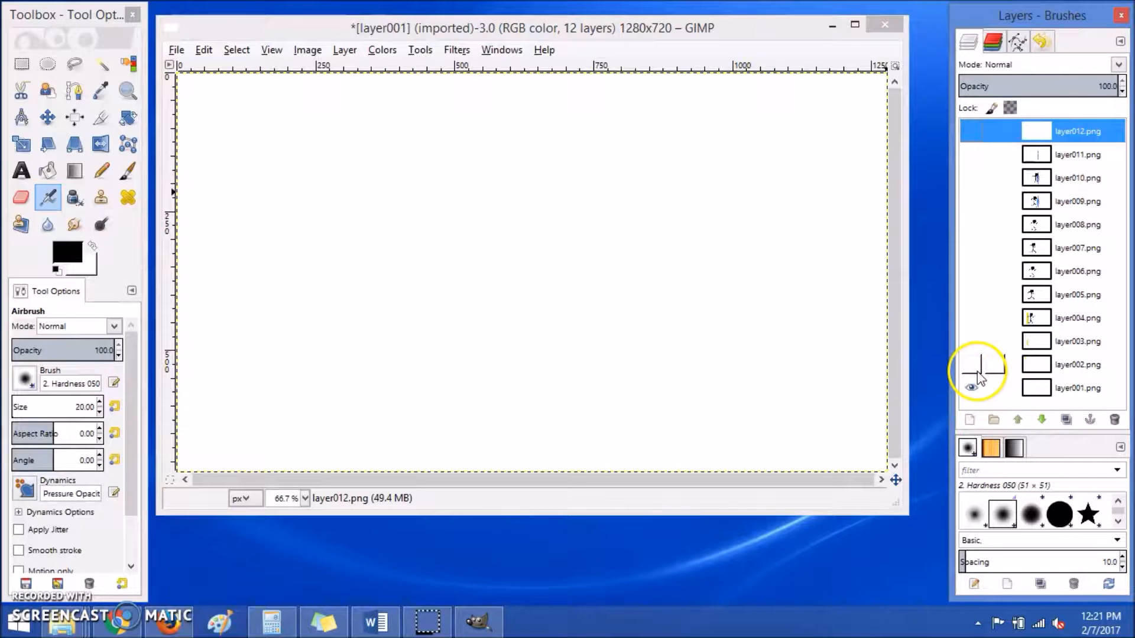
{"action": "left_click", "coordinate": [972, 366]}
{"action": "left_click", "coordinate": [972, 363]}
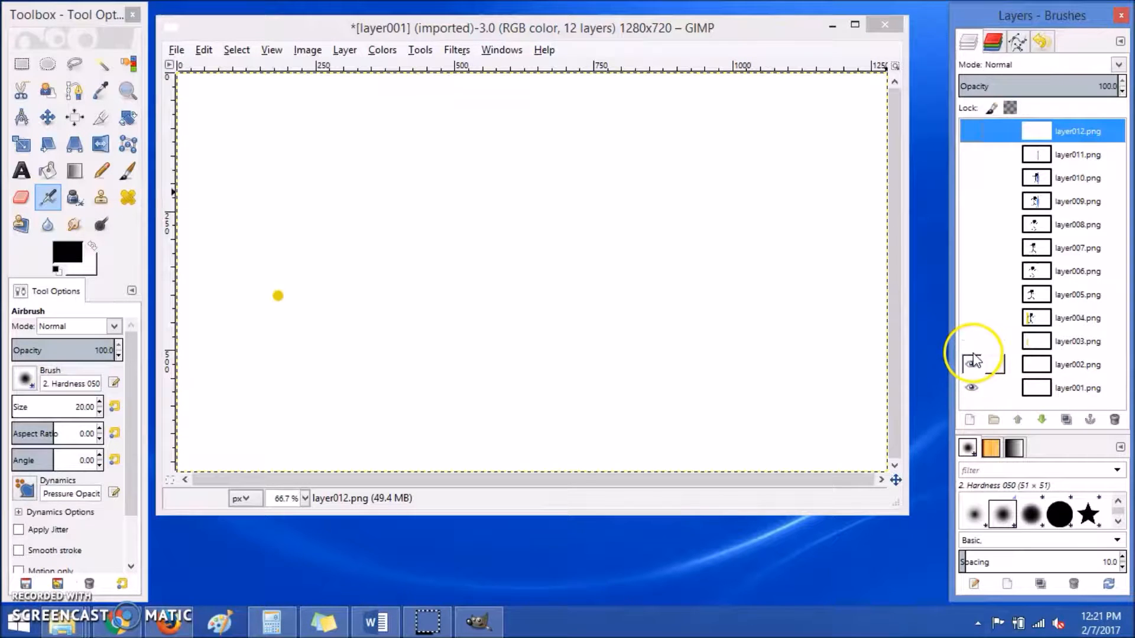
{"action": "left_click", "coordinate": [971, 343]}
{"action": "left_click", "coordinate": [971, 317]}
{"action": "left_click", "coordinate": [972, 294]}
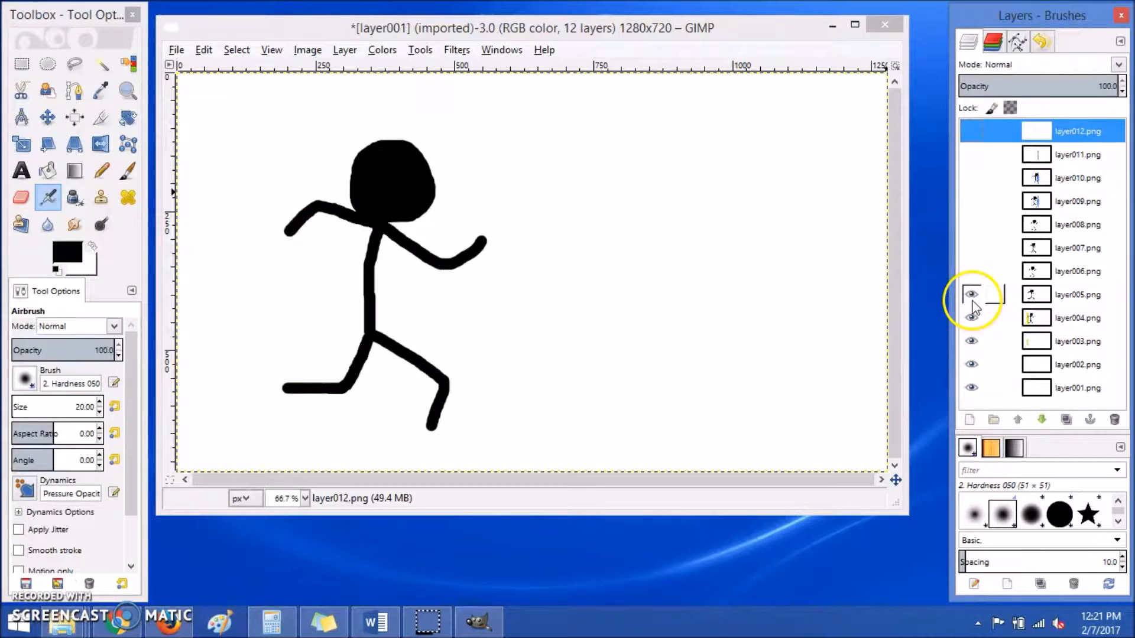
{"action": "left_click", "coordinate": [972, 271]}
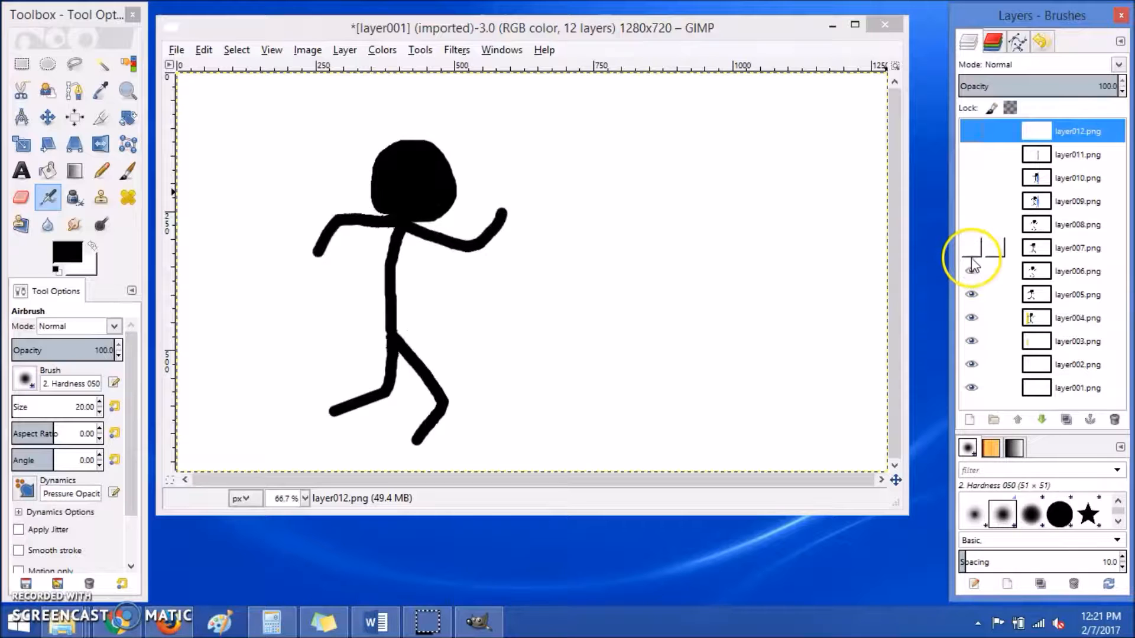
{"action": "left_click", "coordinate": [971, 225]}
{"action": "left_click", "coordinate": [972, 201]}
{"action": "left_click", "coordinate": [972, 178]}
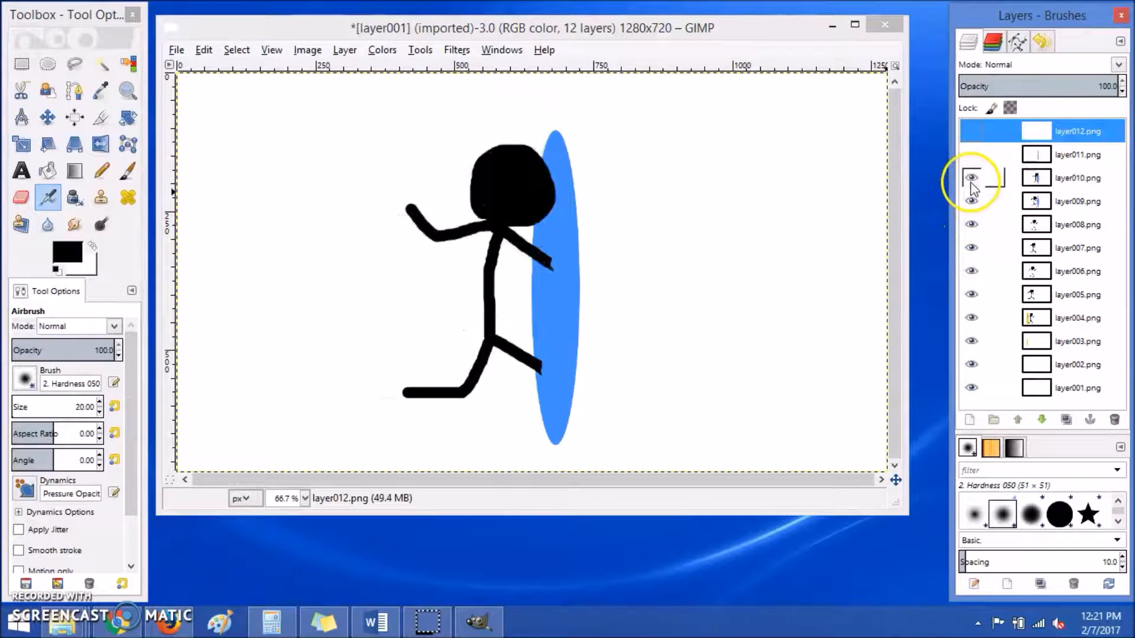
{"action": "left_click", "coordinate": [971, 154]}
{"action": "left_click", "coordinate": [971, 132]}
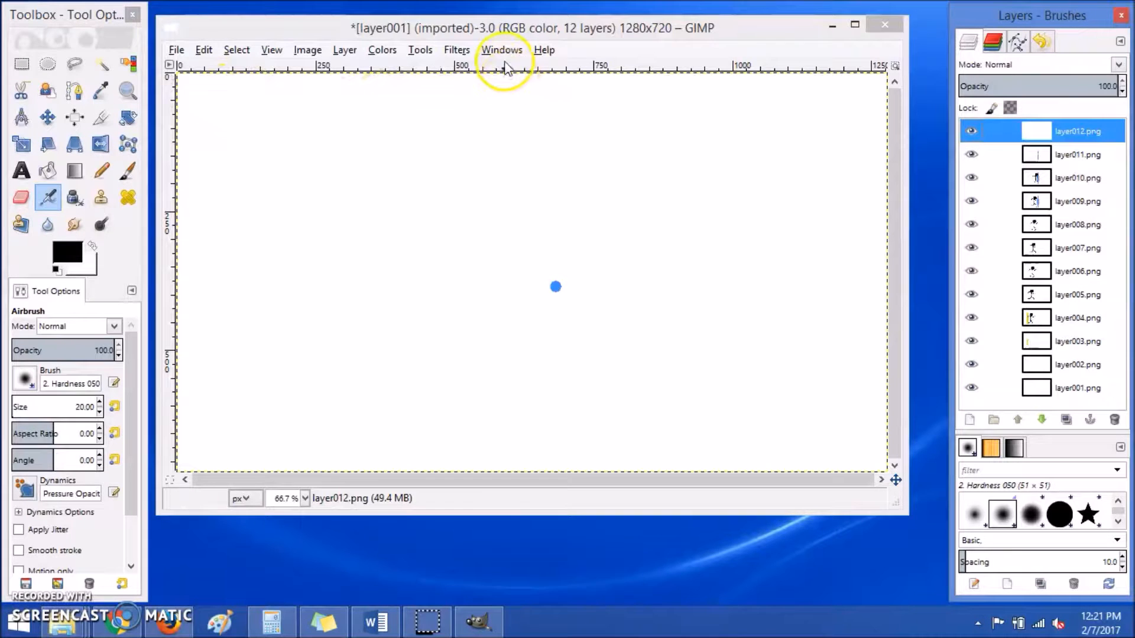
- Preview the layers as an animation in a maximized playback window, stop the playback and close the preview
{"action": "left_click", "coordinate": [458, 51]}
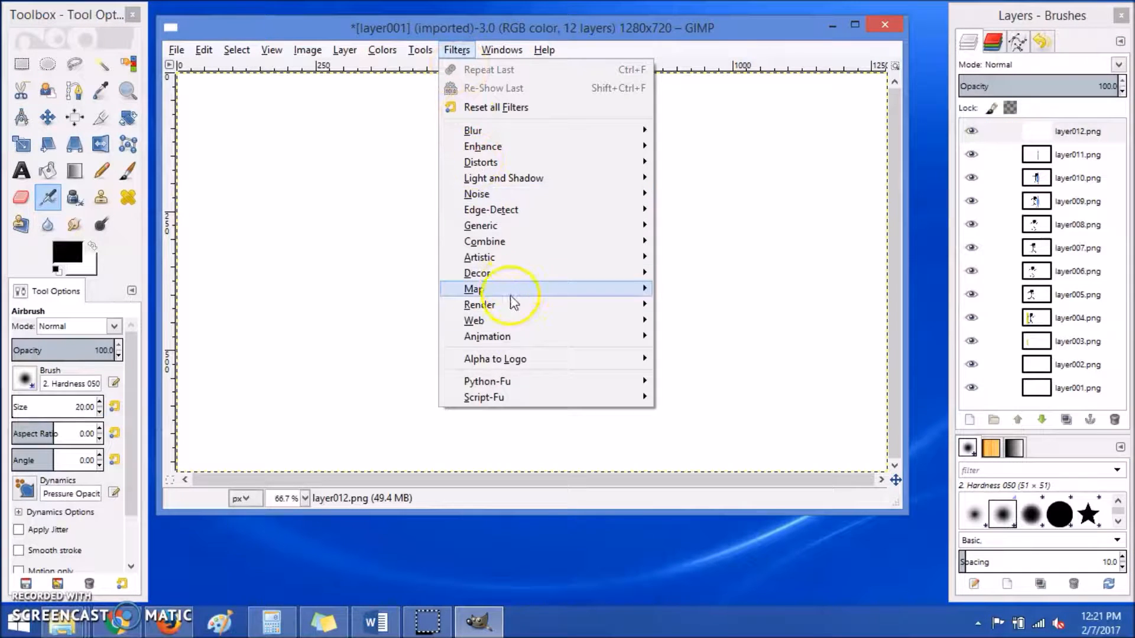
{"action": "mouse_move", "coordinate": [538, 336]}
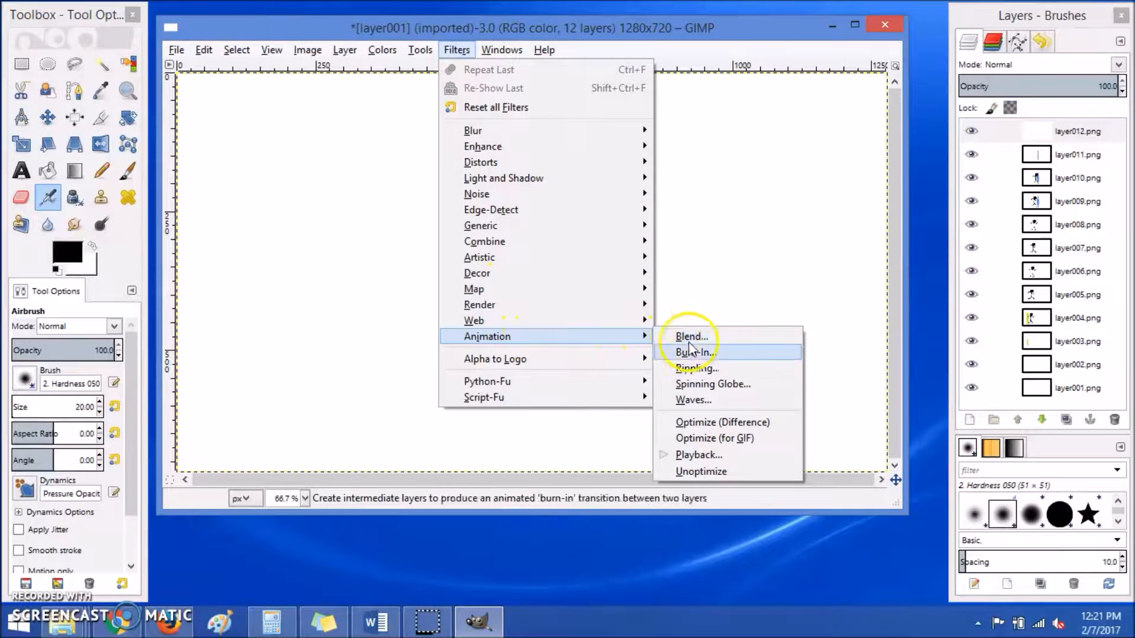
{"action": "left_click", "coordinate": [697, 455]}
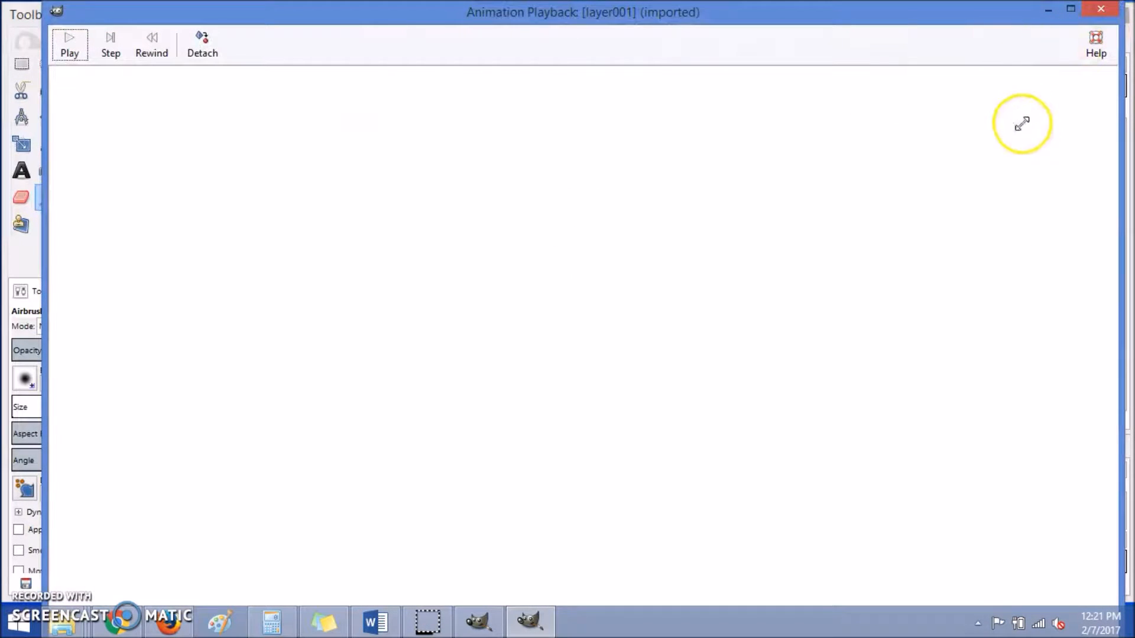
{"action": "left_click", "coordinate": [1070, 9]}
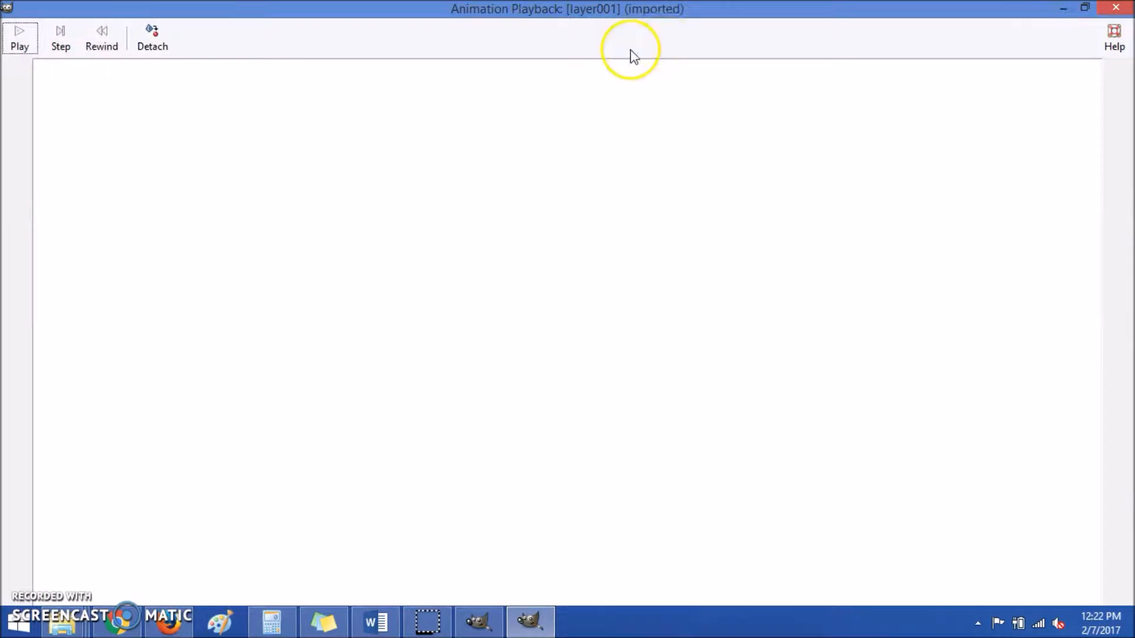
{"action": "left_click", "coordinate": [17, 31]}
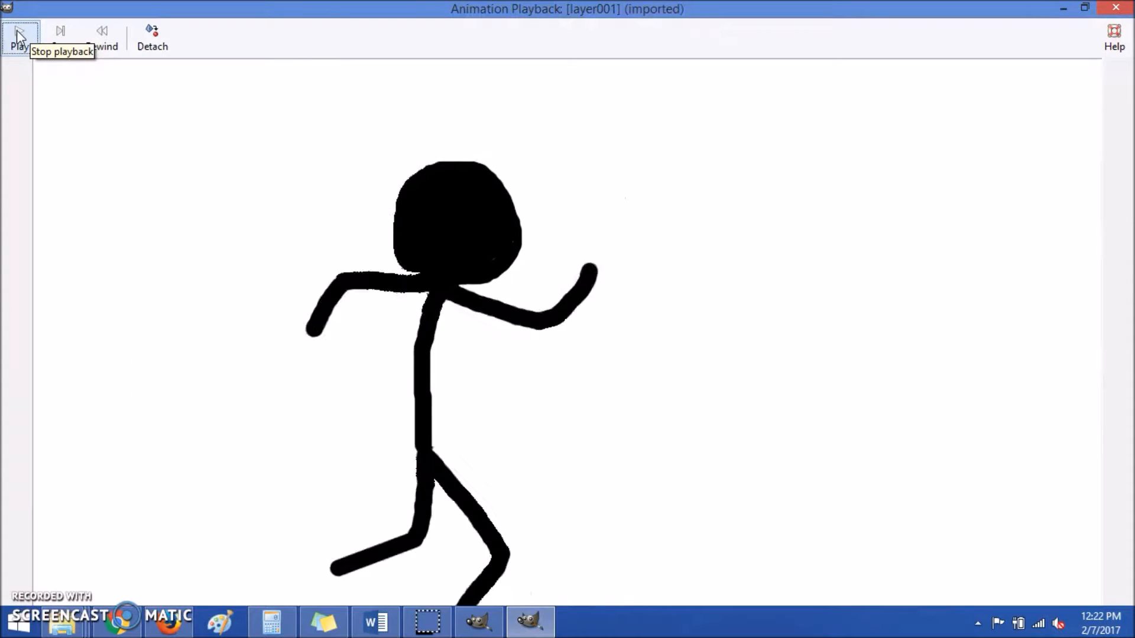
{"action": "left_click", "coordinate": [17, 30]}
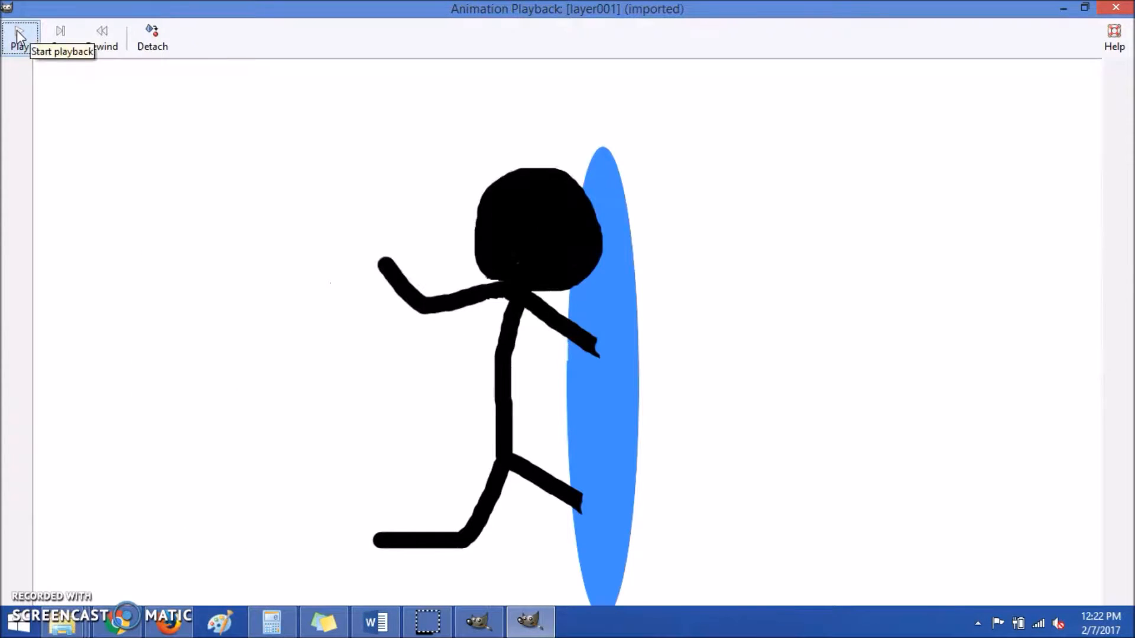
{"action": "left_click", "coordinate": [1116, 8]}
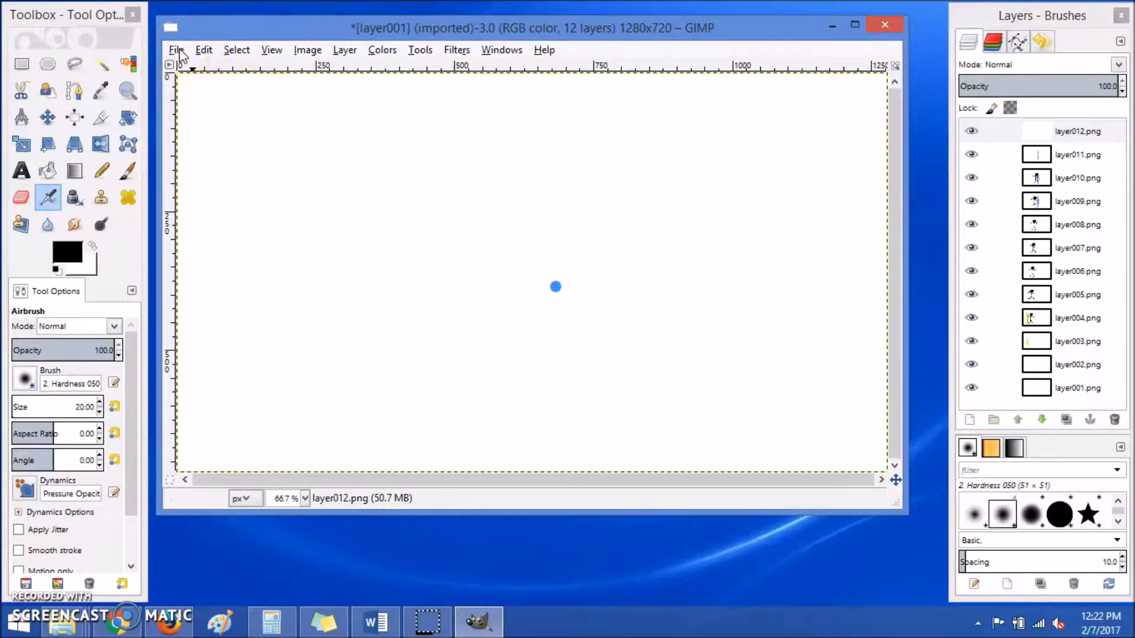
- Crop the image to a rectangular selection of about 1224 × 673 px, leaving out a narrow margin on all sides
{"action": "left_click", "coordinate": [21, 63]}
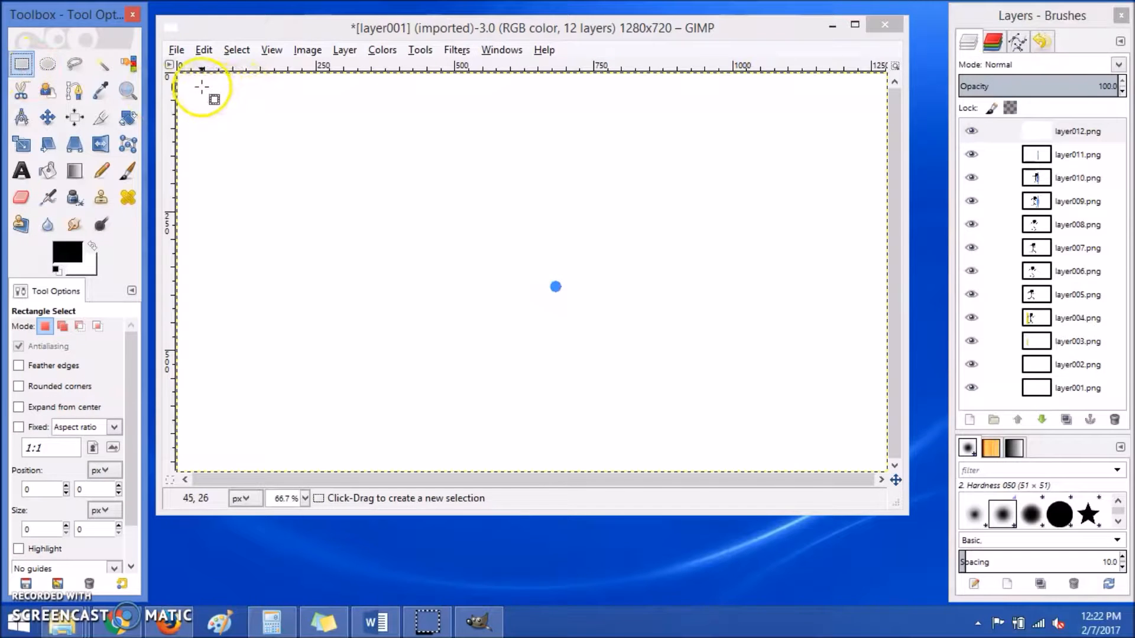
{"action": "left_click_drag", "start_coordinate": [192, 85], "coordinate": [871, 461]}
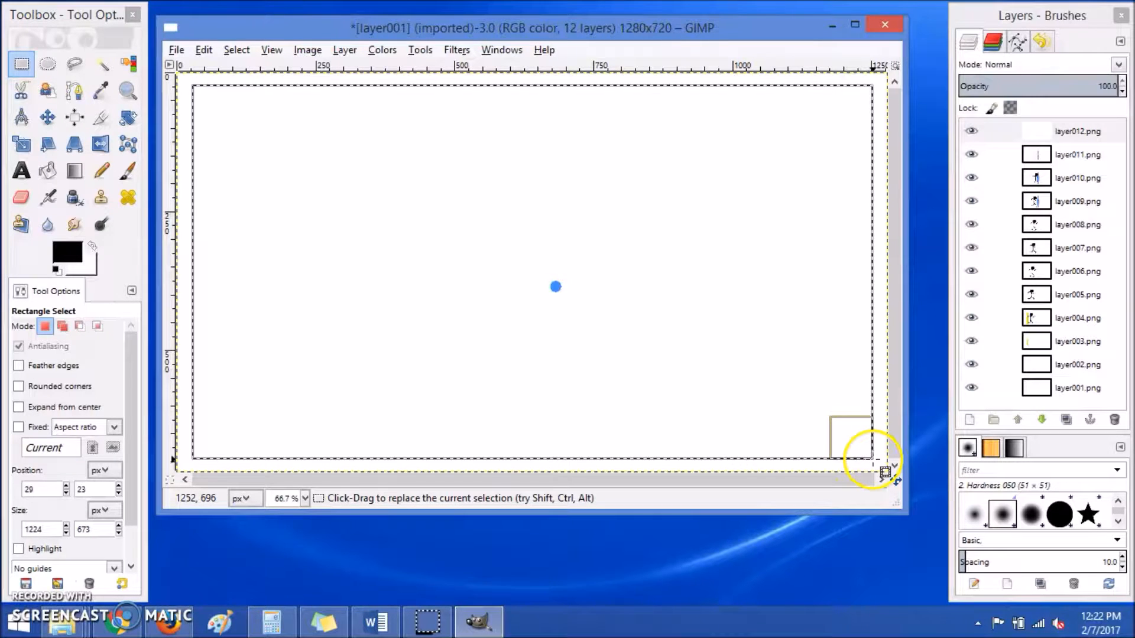
{"action": "left_click", "coordinate": [236, 51]}
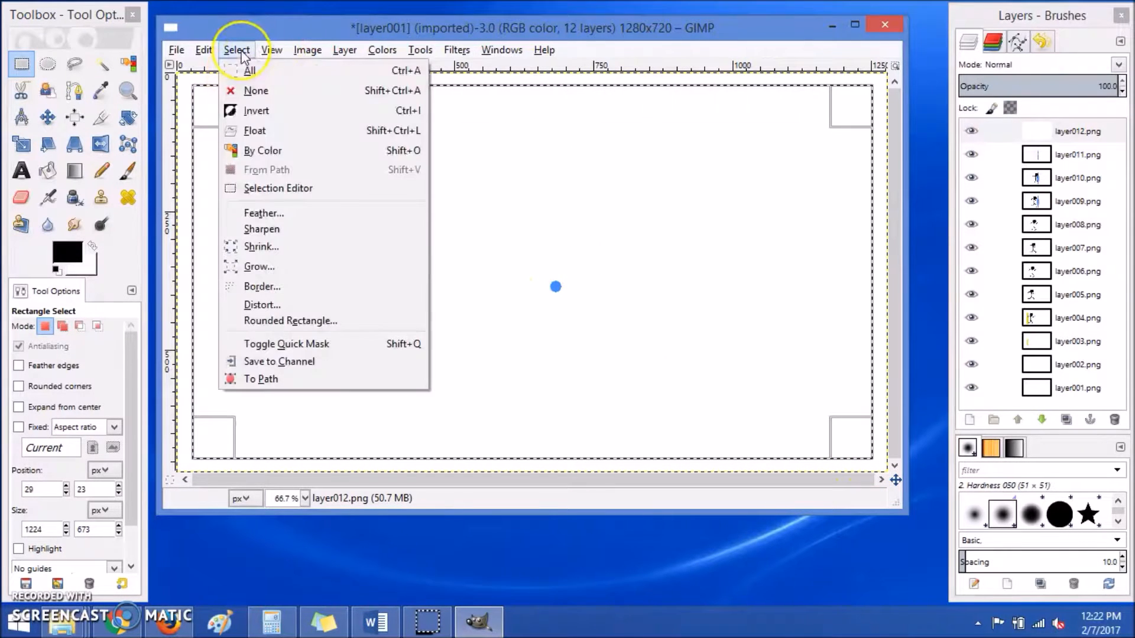
{"action": "left_click", "coordinate": [240, 51]}
{"action": "left_click", "coordinate": [305, 52]}
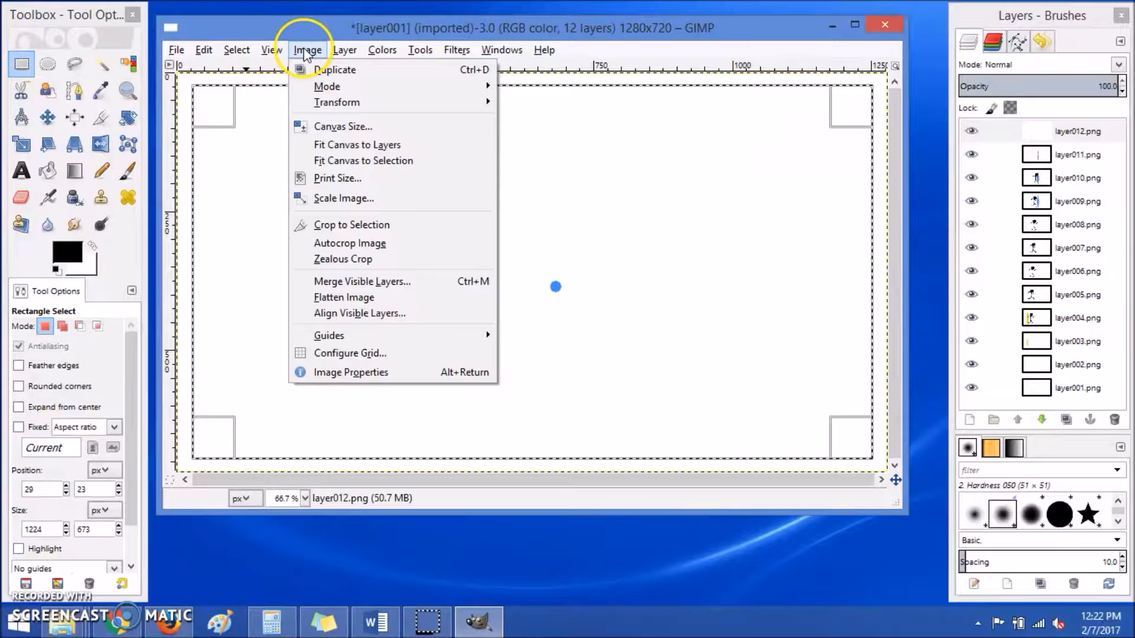
{"action": "left_click", "coordinate": [333, 225]}
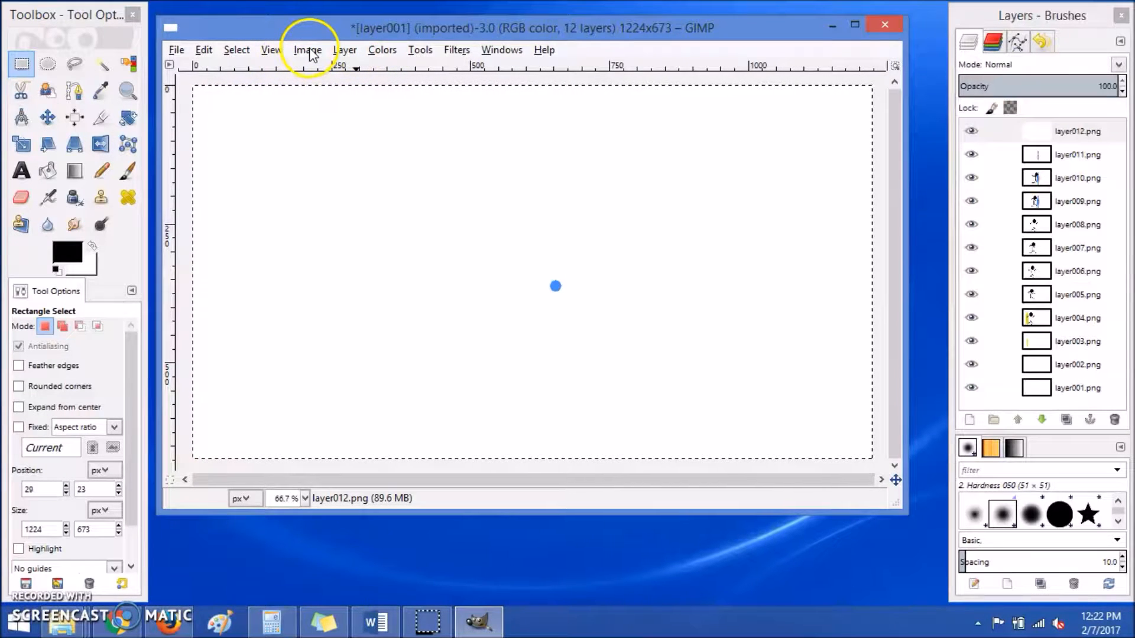
{"action": "left_click", "coordinate": [272, 50]}
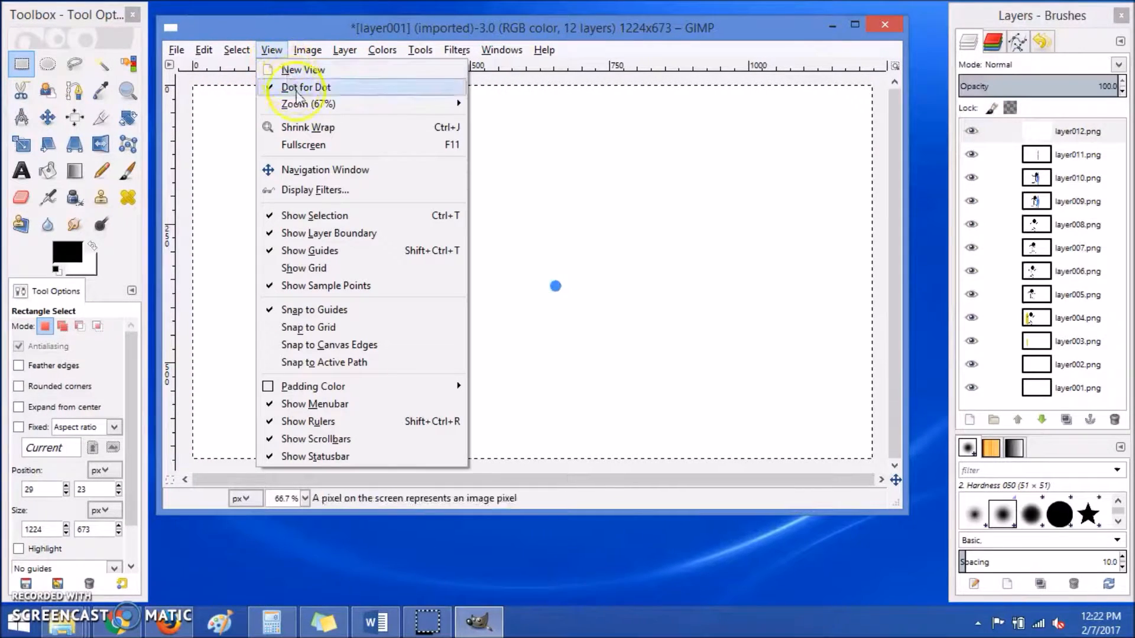
{"action": "mouse_move", "coordinate": [436, 103]}
{"action": "left_click", "coordinate": [534, 156]}
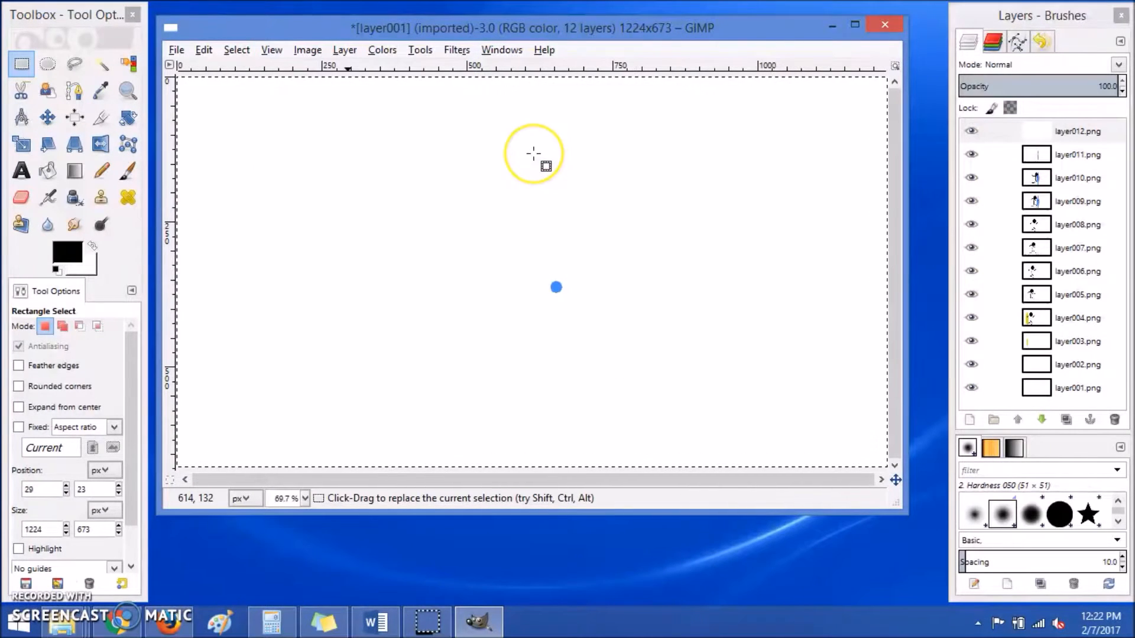
- Start exporting the image to the portal animation folder as layer001.gif, using the GIF image file type
{"action": "left_click", "coordinate": [177, 50]}
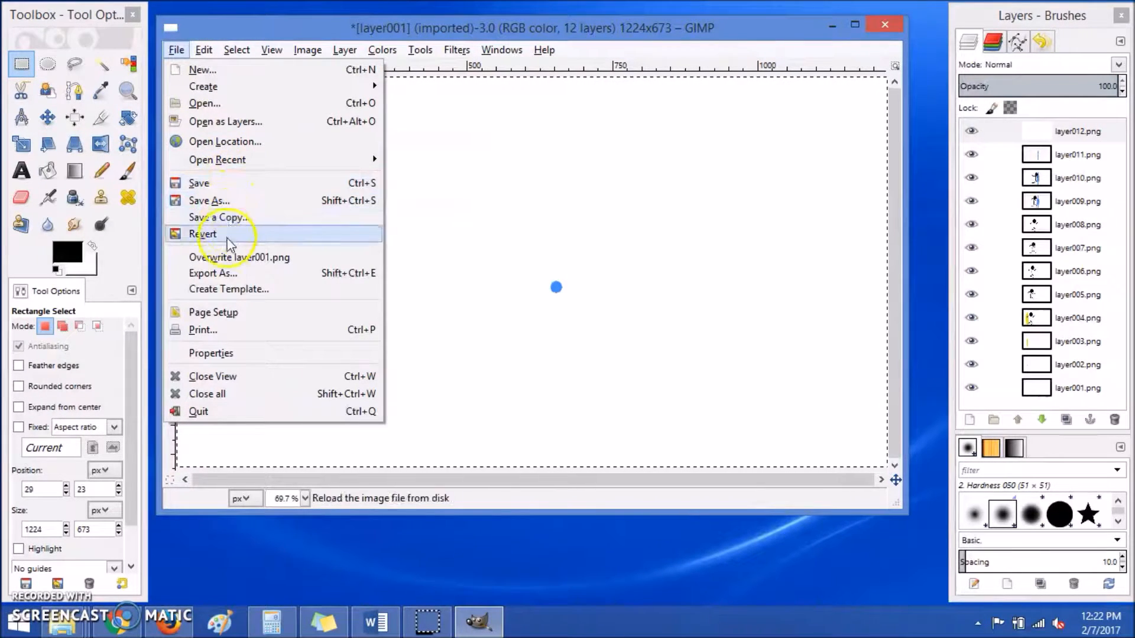
{"action": "left_click", "coordinate": [230, 275]}
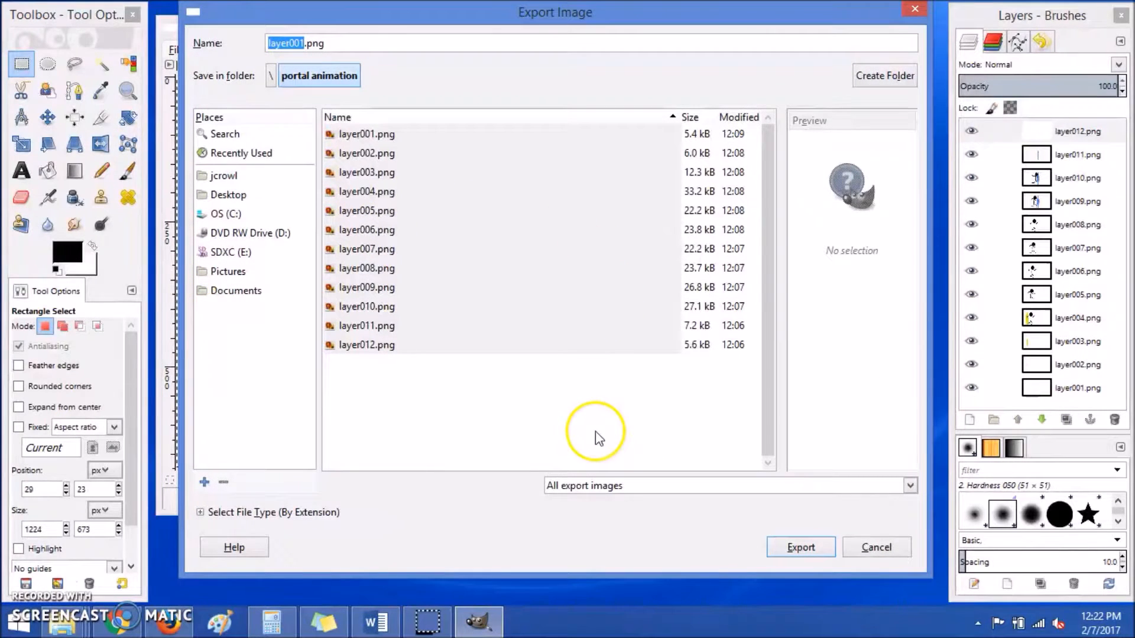
{"action": "left_click", "coordinate": [201, 513]}
{"action": "left_click_drag", "start_coordinate": [911, 390], "coordinate": [916, 414]}
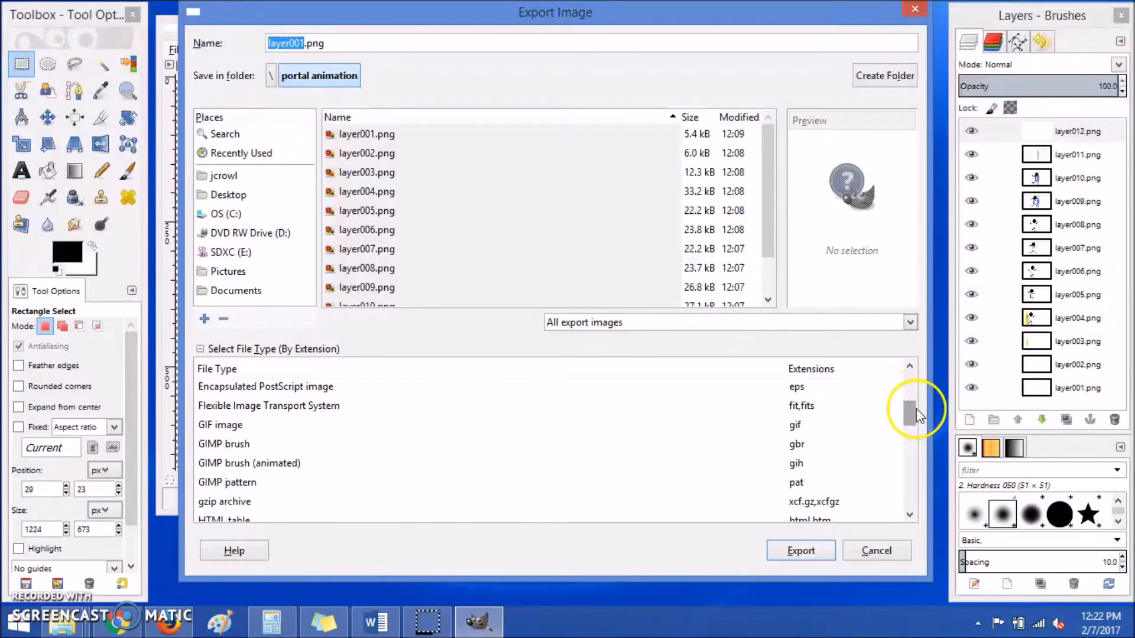
{"action": "left_click", "coordinate": [239, 425]}
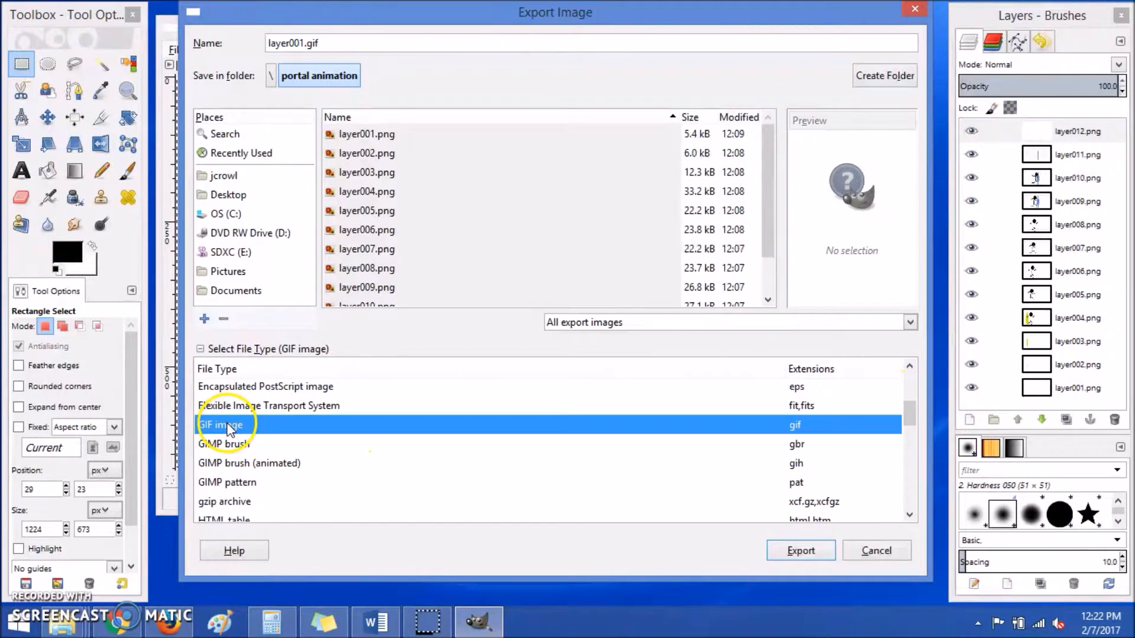
{"action": "left_click", "coordinate": [813, 556]}
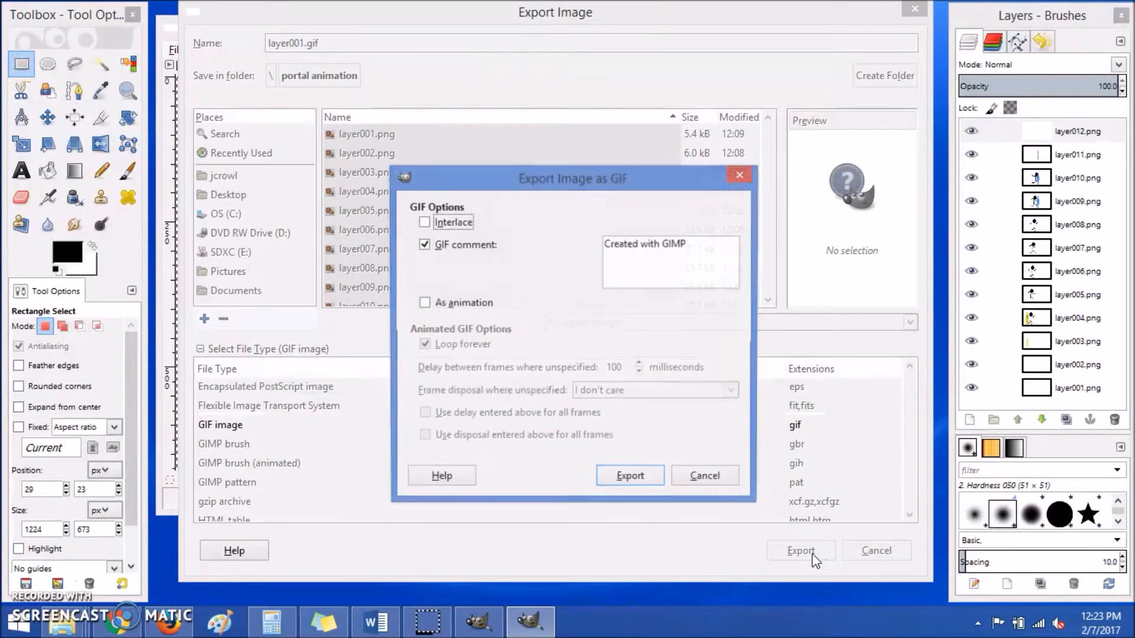
- Export the GIF as an animation without the GIF comment, looping forever with a 100 millisecond delay between frames
{"action": "left_click", "coordinate": [424, 245]}
{"action": "left_click", "coordinate": [423, 303]}
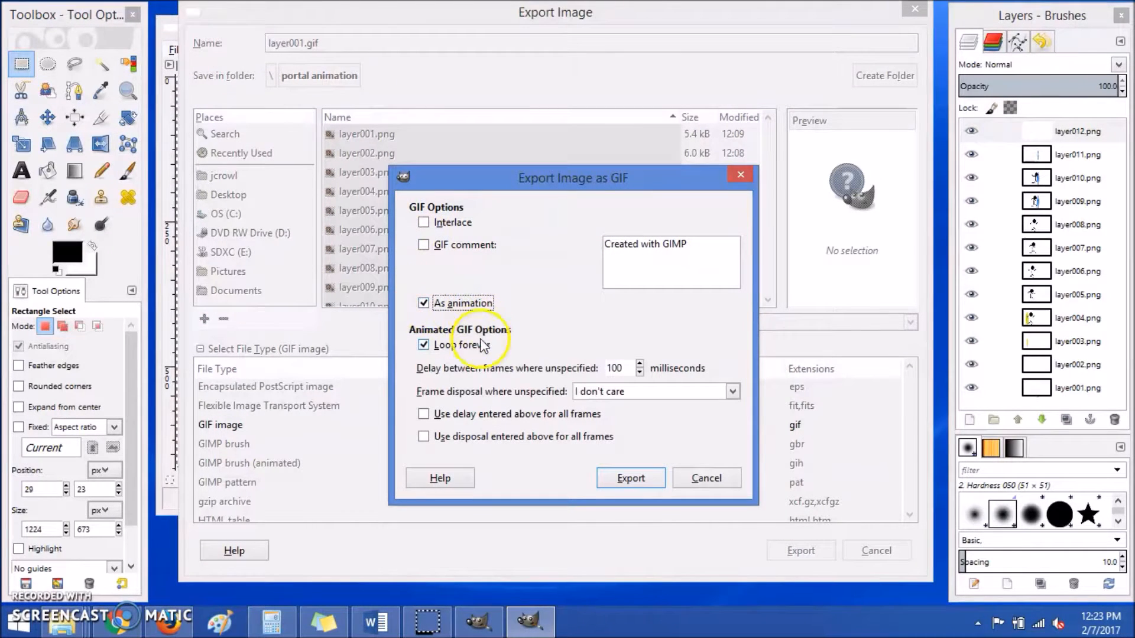
{"action": "left_click", "coordinate": [640, 372]}
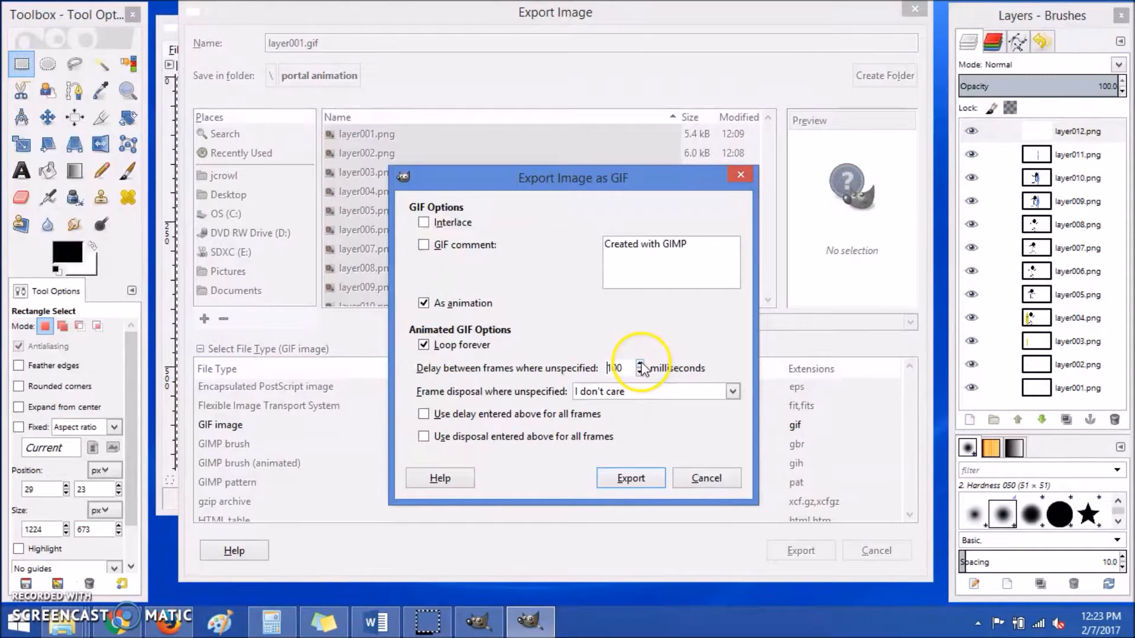
{"action": "left_click", "coordinate": [631, 479]}
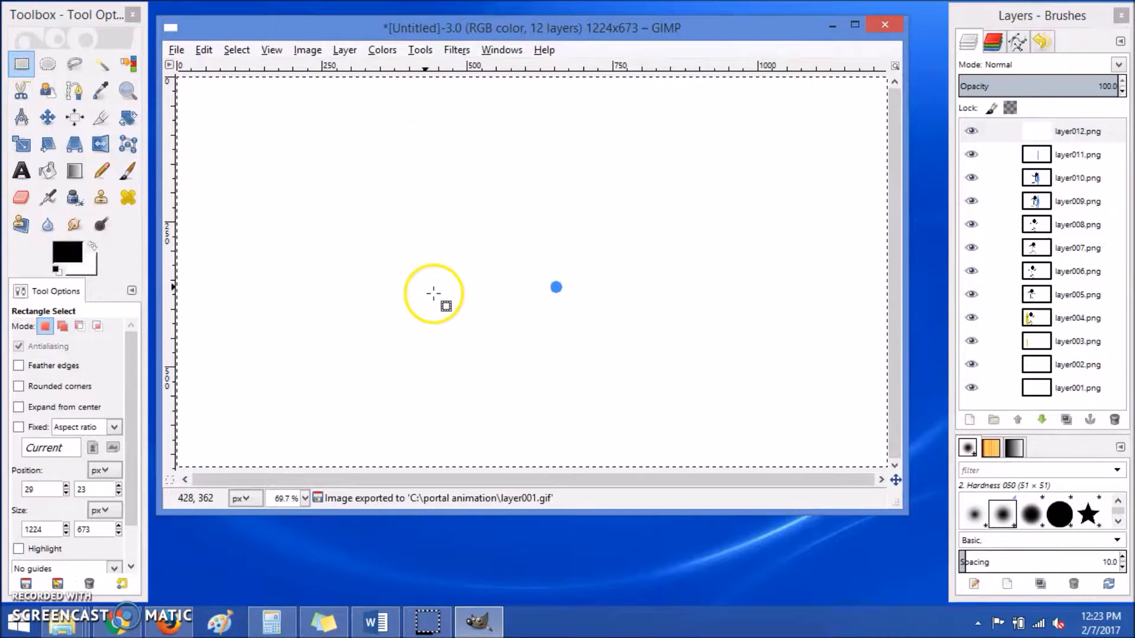
- Switch to a File Explorer window and open the portal animation folder on the C: drive
{"action": "right_click", "coordinate": [65, 622]}
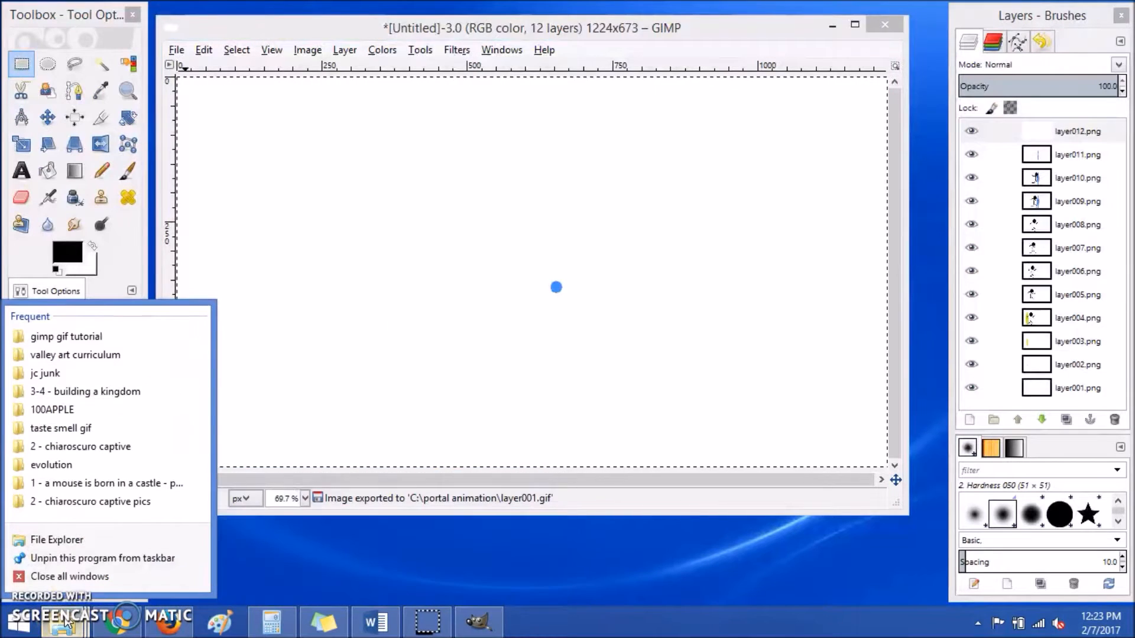
{"action": "left_click", "coordinate": [81, 549]}
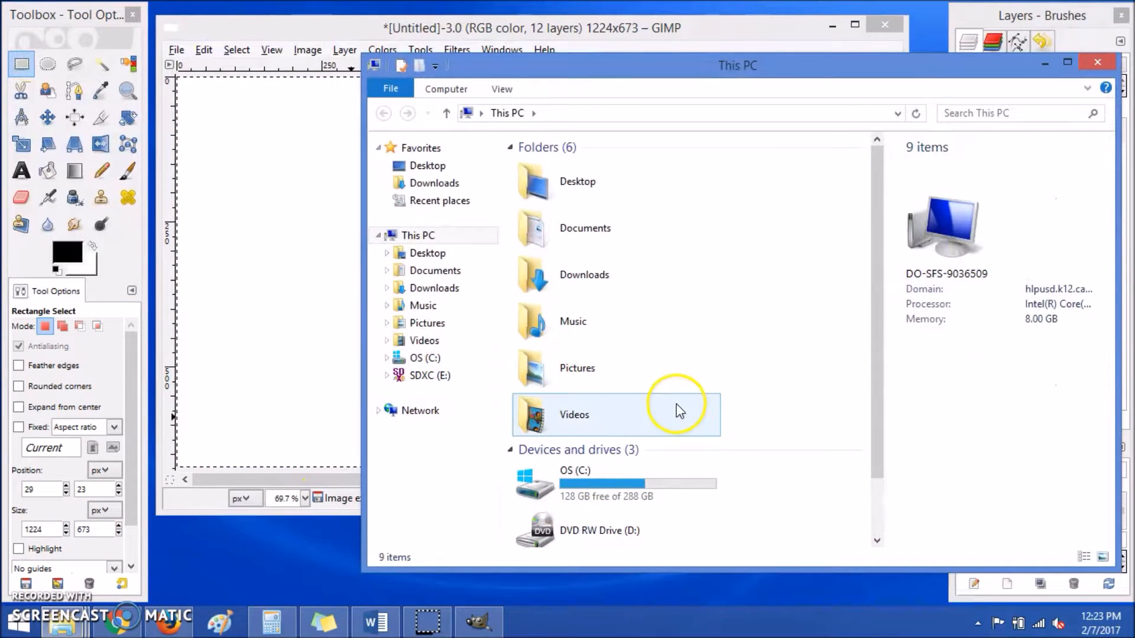
{"action": "double_click", "coordinate": [630, 487]}
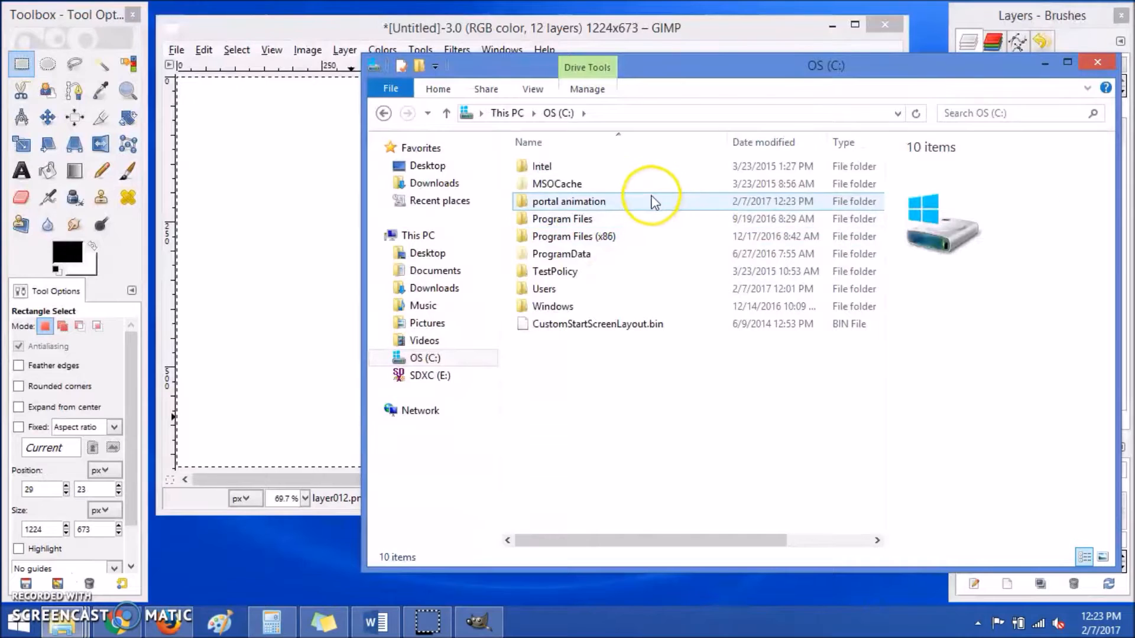
{"action": "double_click", "coordinate": [581, 204]}
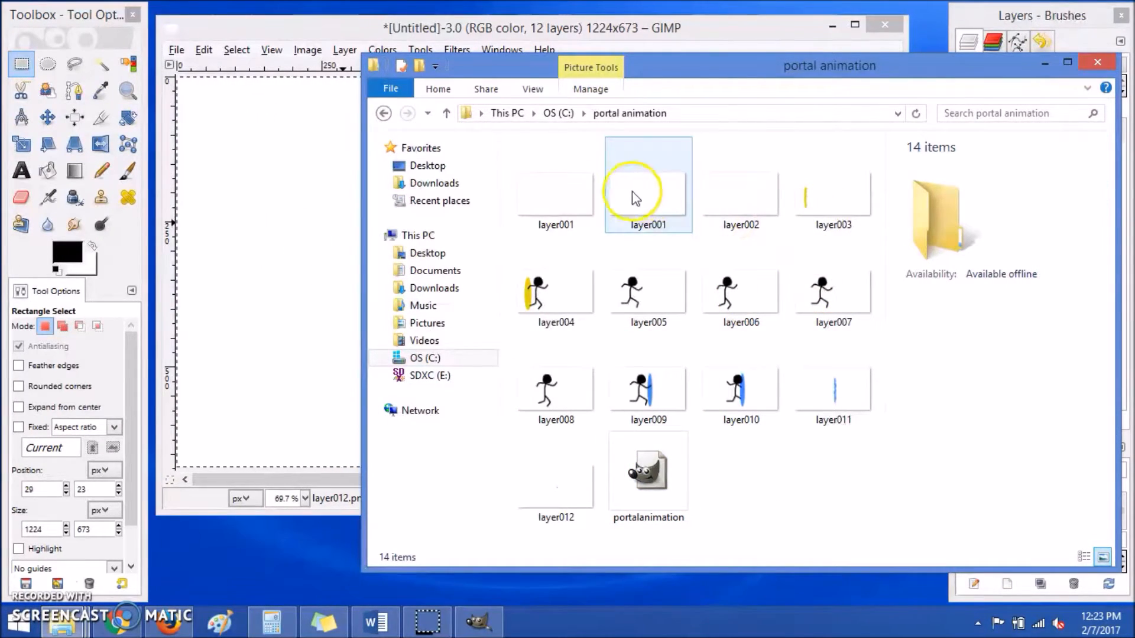
- View the exported layer001 GIF in Firefox to check the animation, and close the browser
{"action": "right_click", "coordinate": [582, 206]}
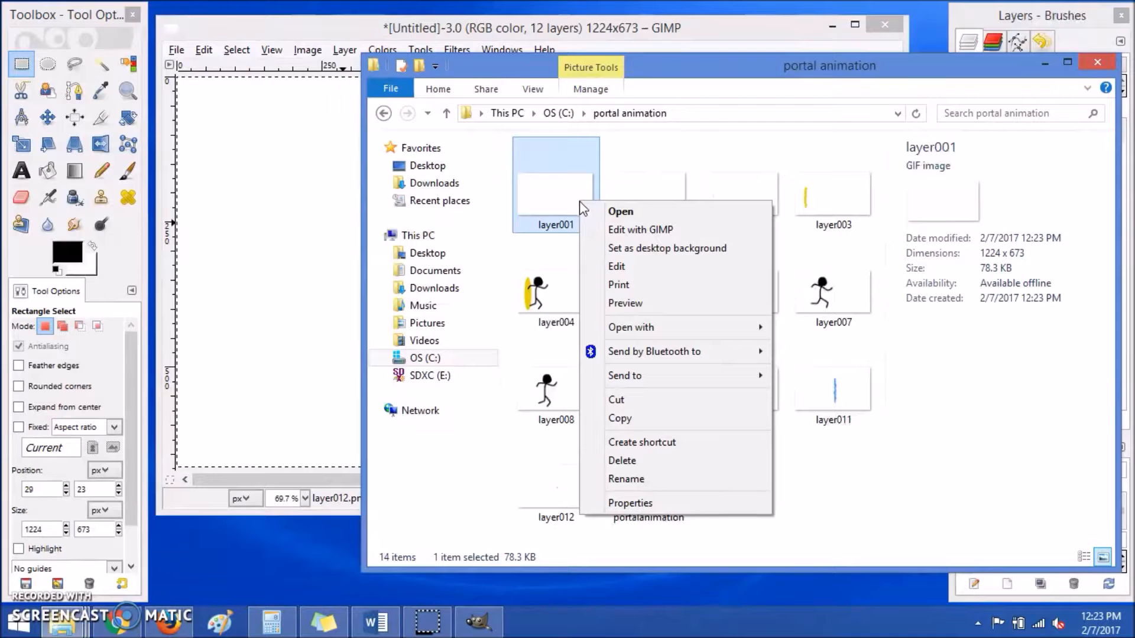
{"action": "mouse_move", "coordinate": [700, 331]}
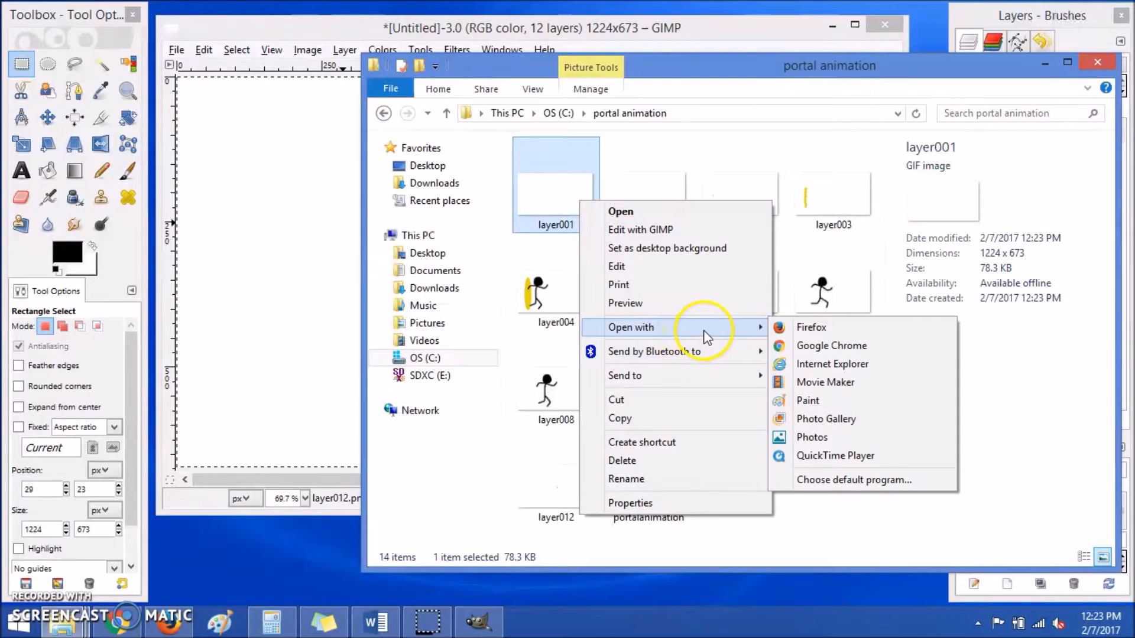
{"action": "left_click", "coordinate": [811, 331]}
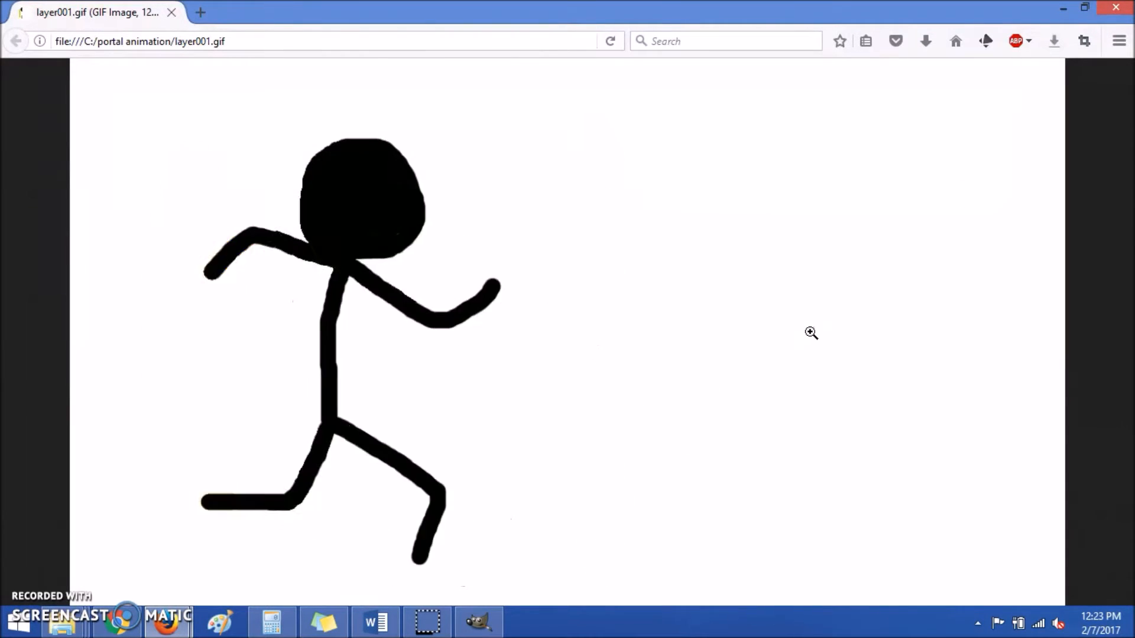
{"action": "left_click", "coordinate": [1115, 9]}
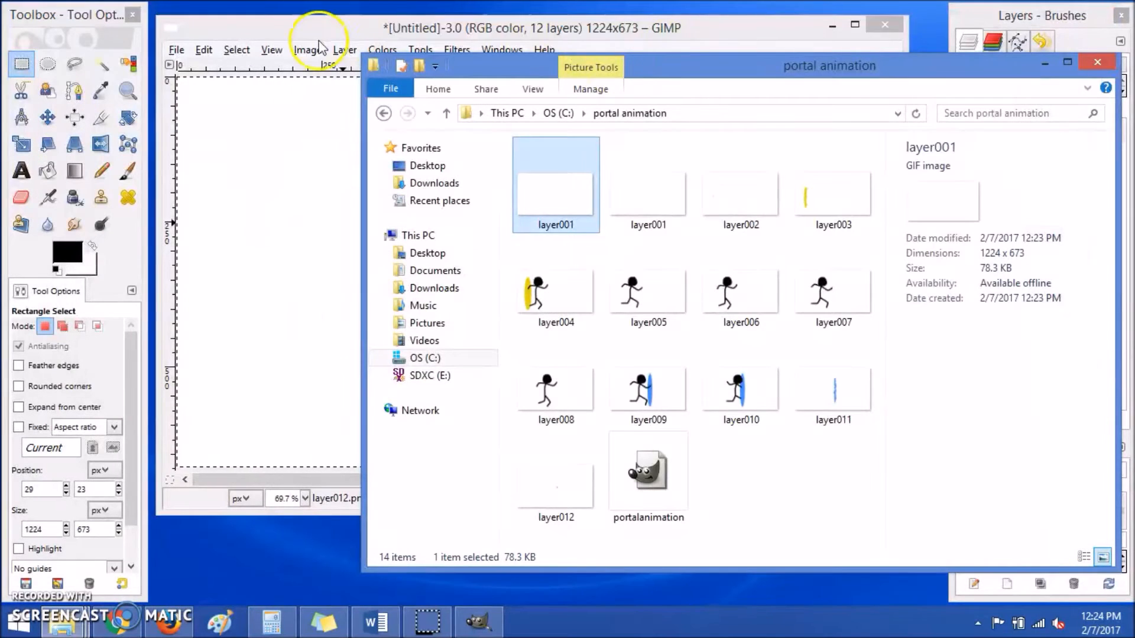
{"action": "left_click", "coordinate": [175, 51]}
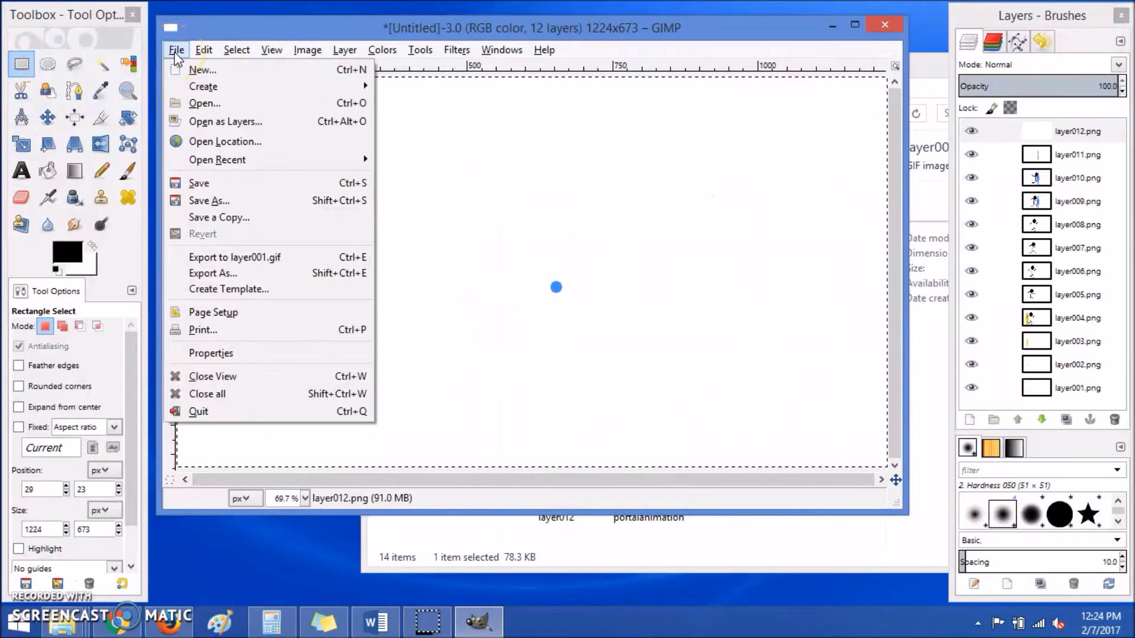
{"action": "left_click", "coordinate": [231, 202]}
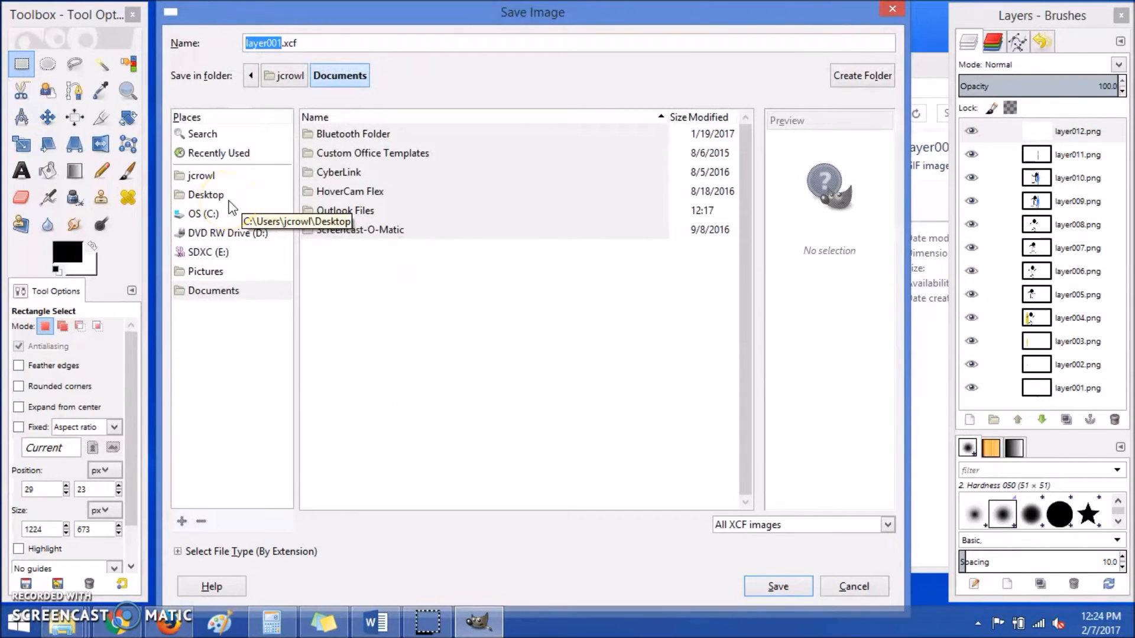
{"action": "left_click", "coordinate": [893, 10]}
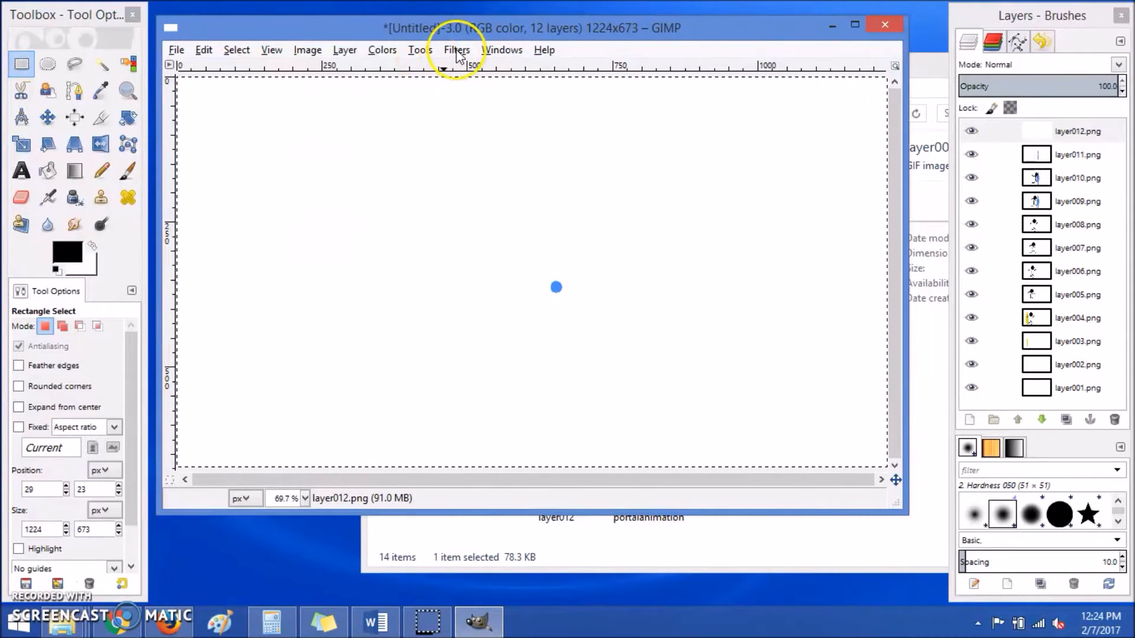
{"action": "left_click", "coordinate": [457, 52]}
{"action": "mouse_move", "coordinate": [601, 356]}
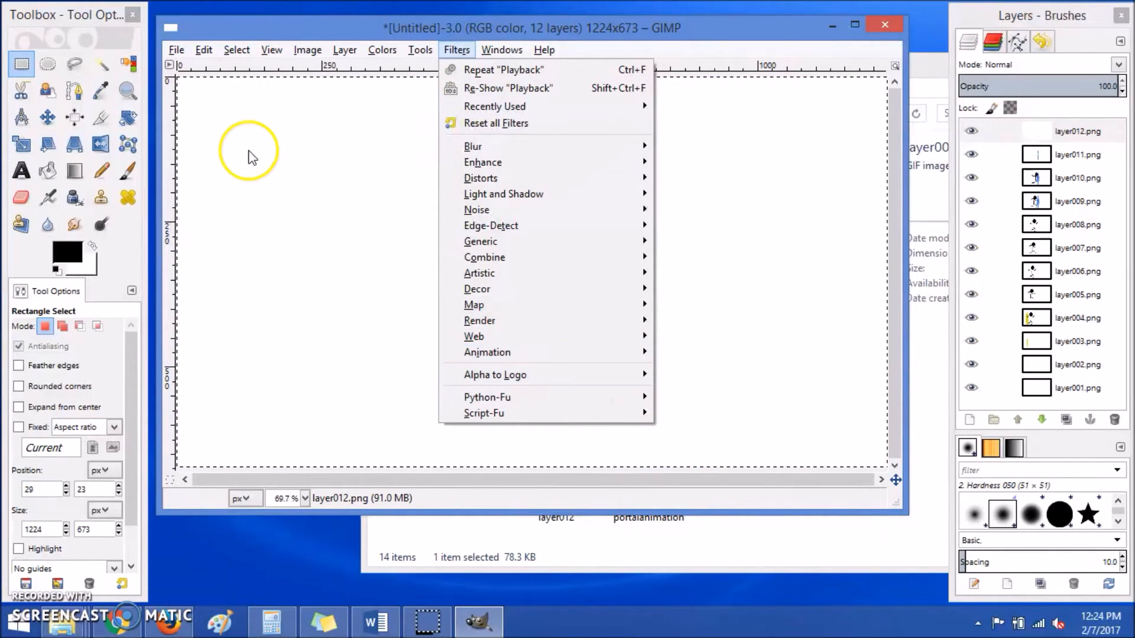
{"action": "left_click", "coordinate": [249, 150]}
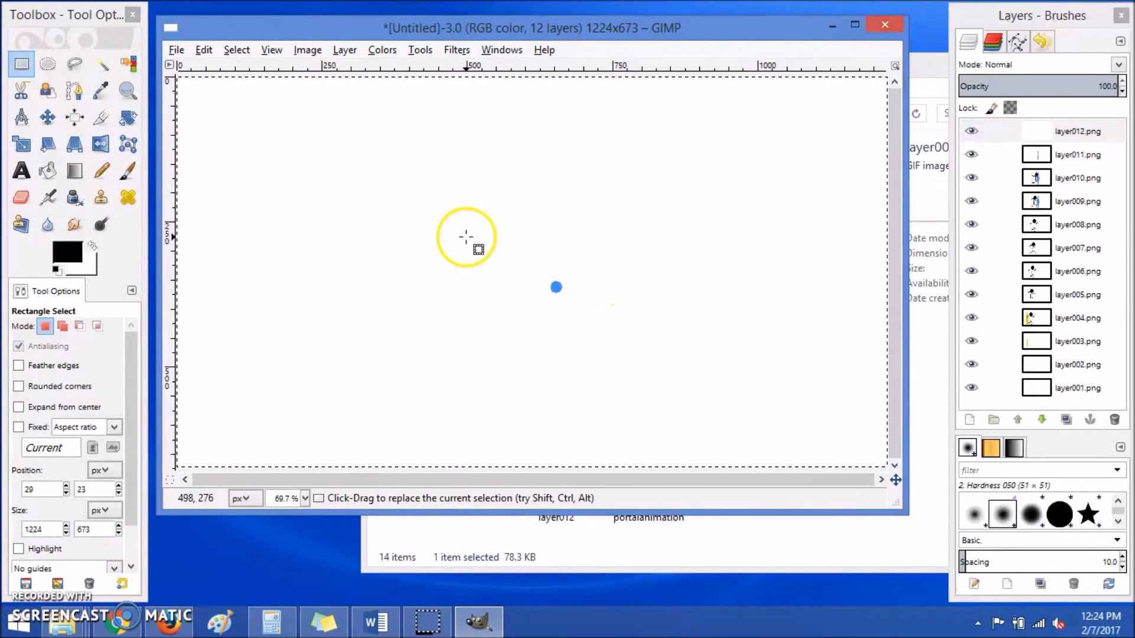
- Open the animation playback preview of the cropped layers and play it
{"action": "left_click", "coordinate": [459, 52]}
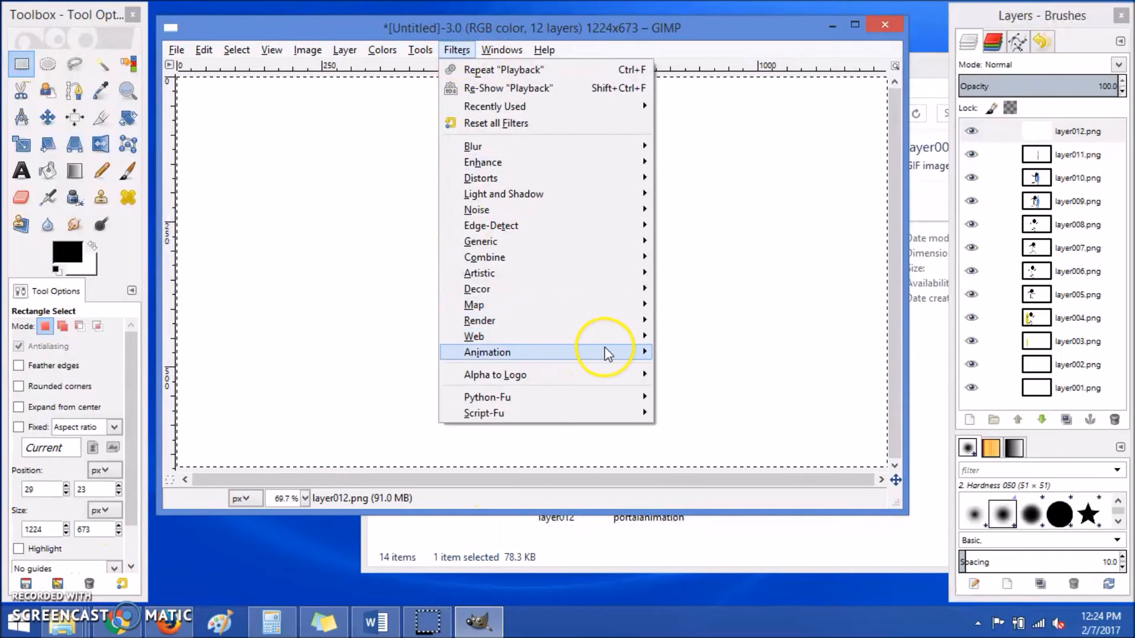
{"action": "mouse_move", "coordinate": [602, 352]}
{"action": "left_click", "coordinate": [698, 469]}
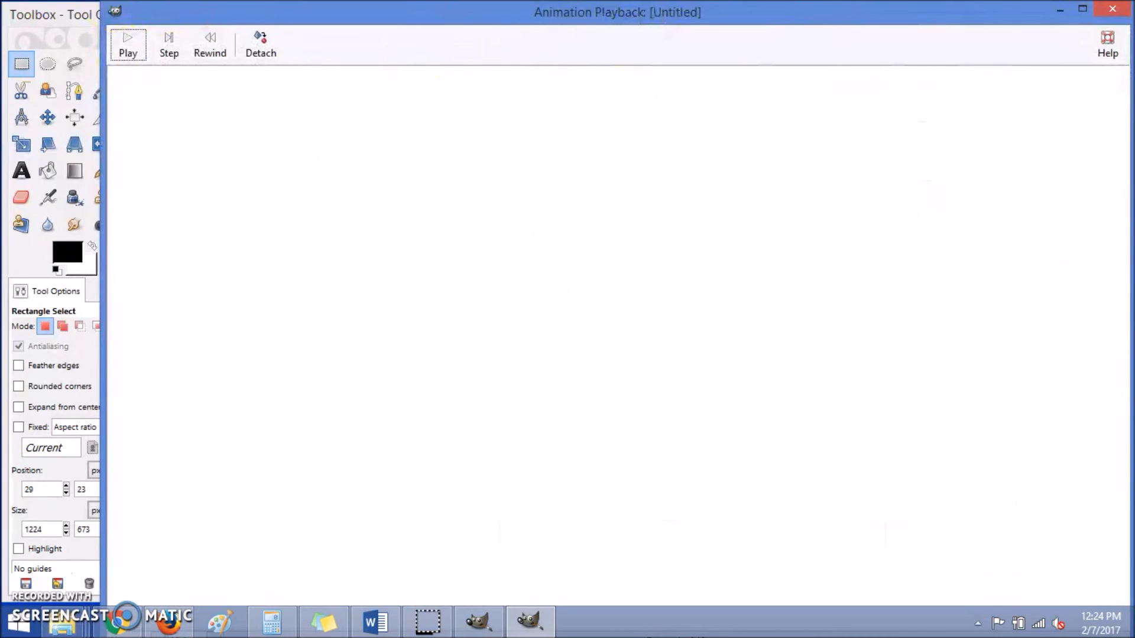
{"action": "left_click", "coordinate": [133, 47]}
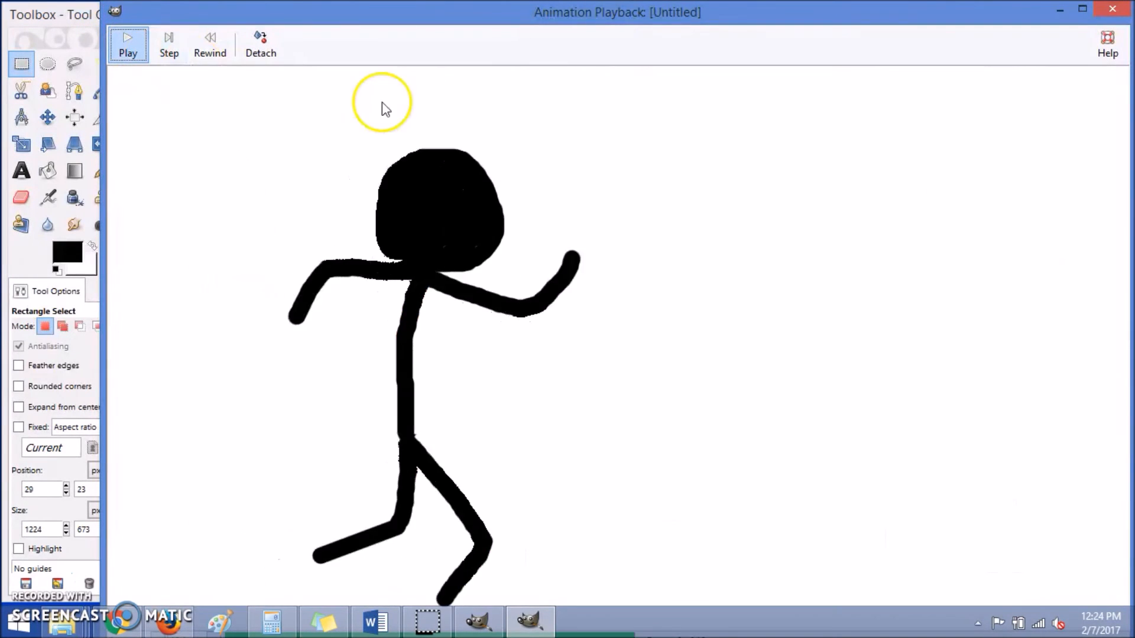